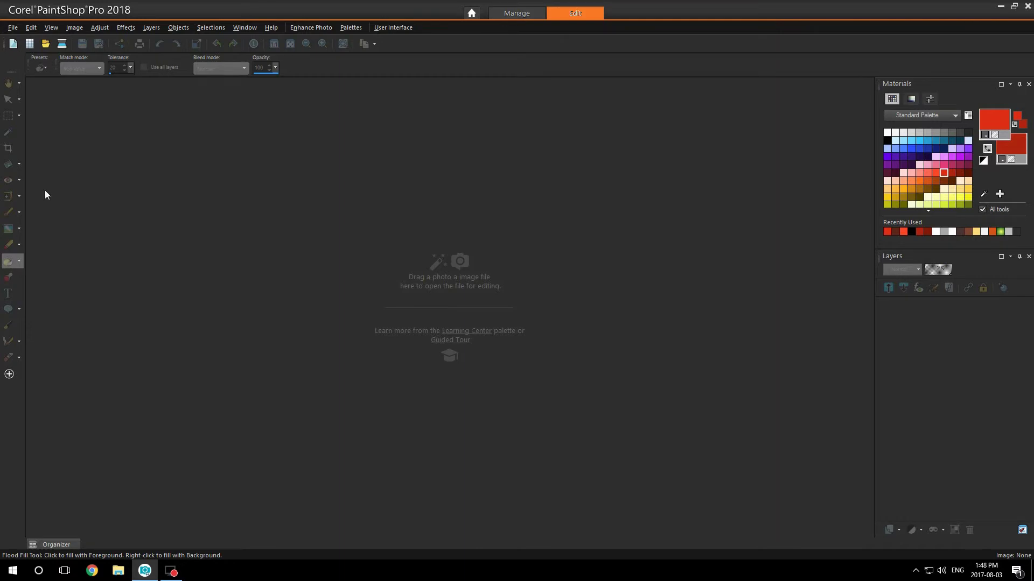
Step: Create a blank white 5 by 8 inch image and nudge its window right
click(13, 43)
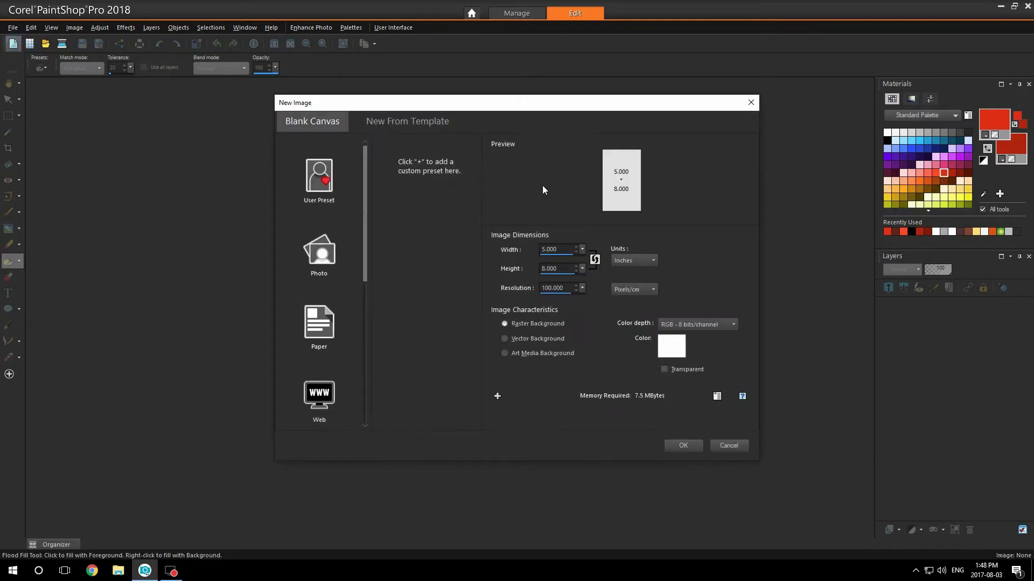
click(674, 450)
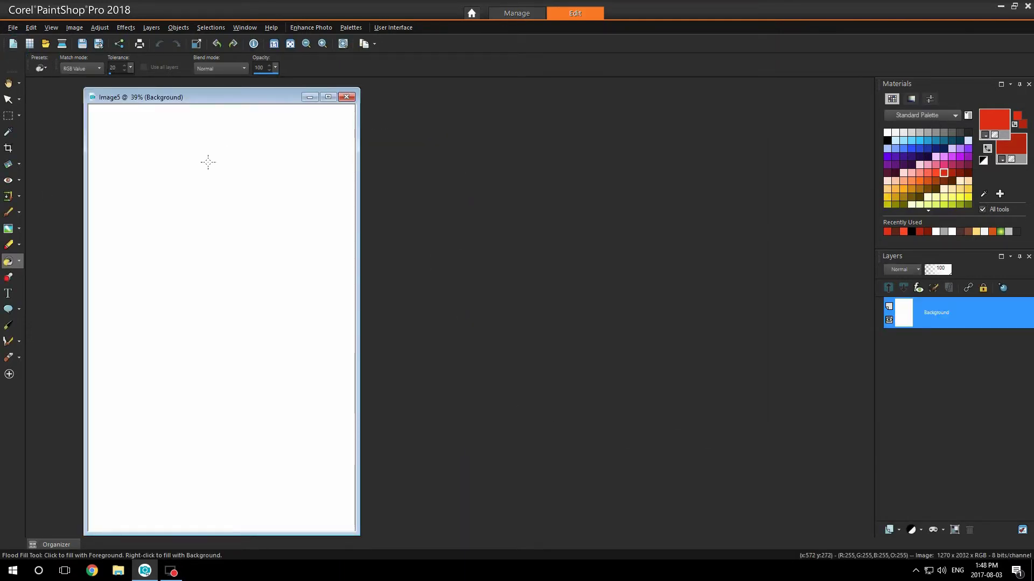
scroll(208, 161, up, 1)
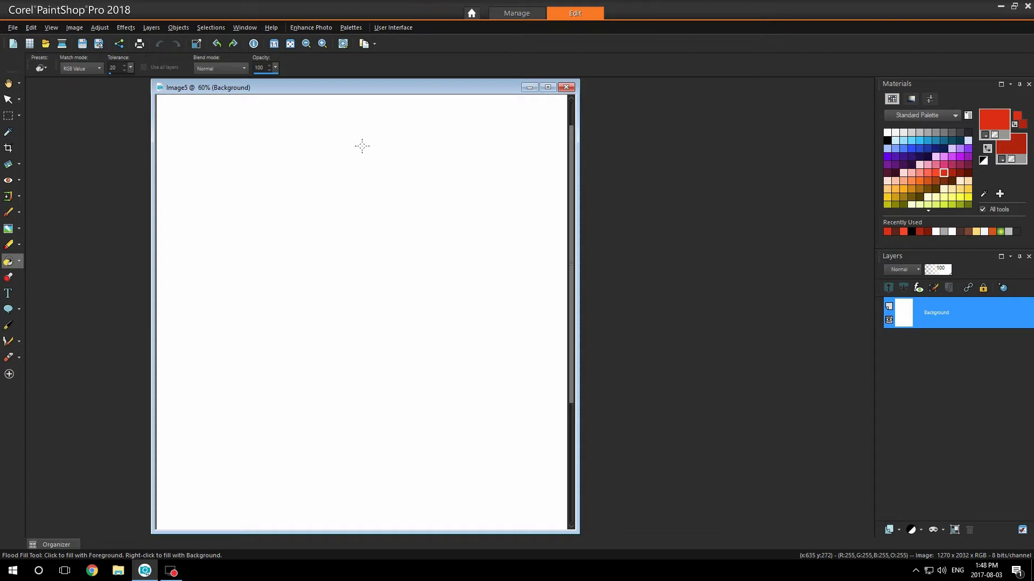
drag(381, 84, 400, 85)
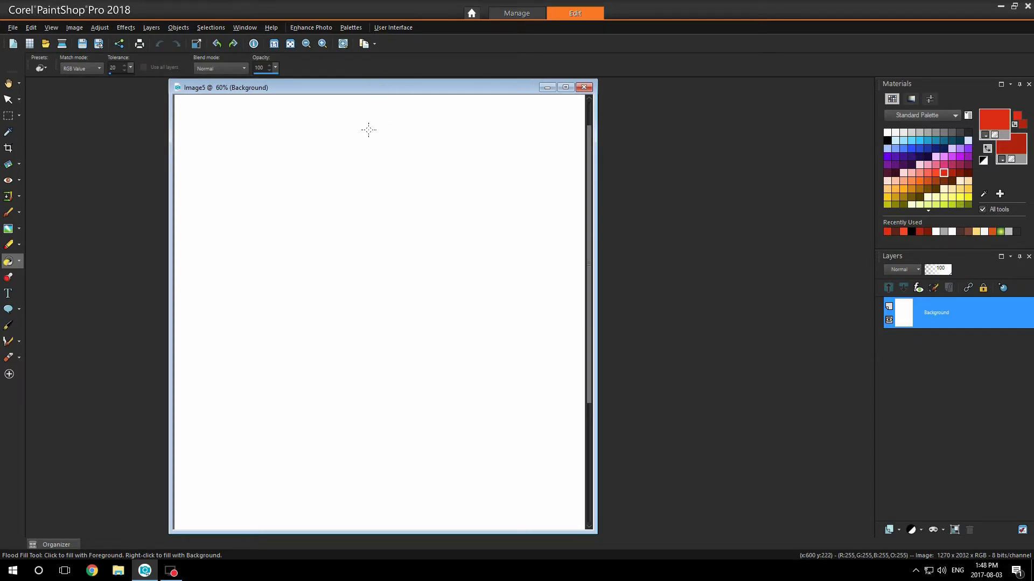
scroll(368, 129, up, 1)
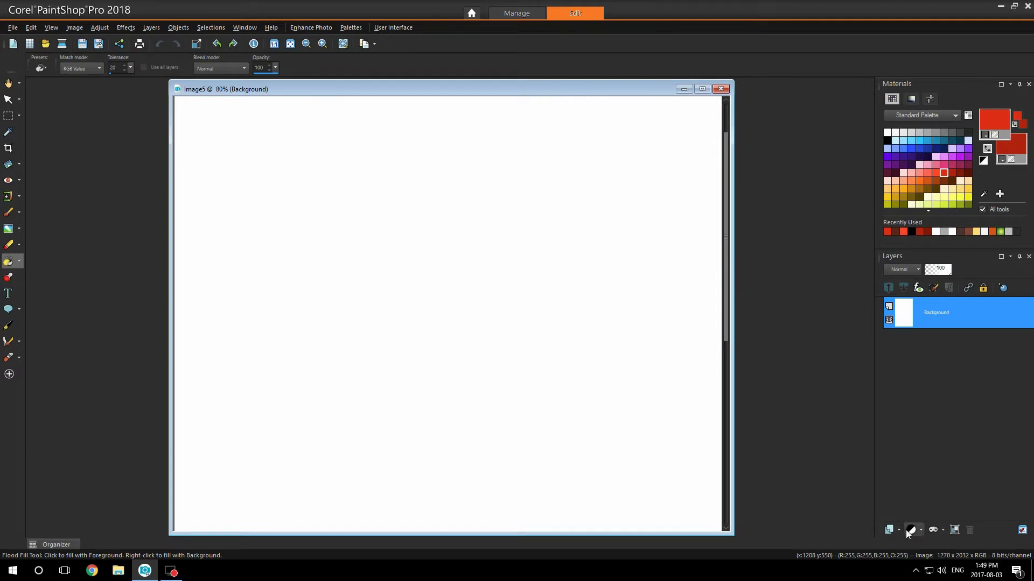
Step: Add a new raster layer, Raster 1, from the Layers palette
click(891, 530)
click(914, 442)
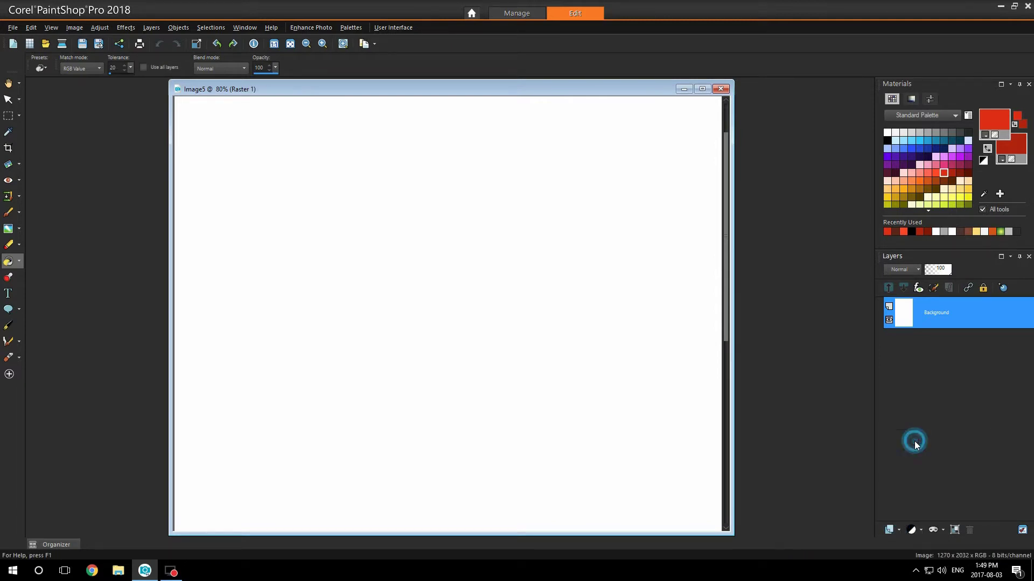
click(479, 391)
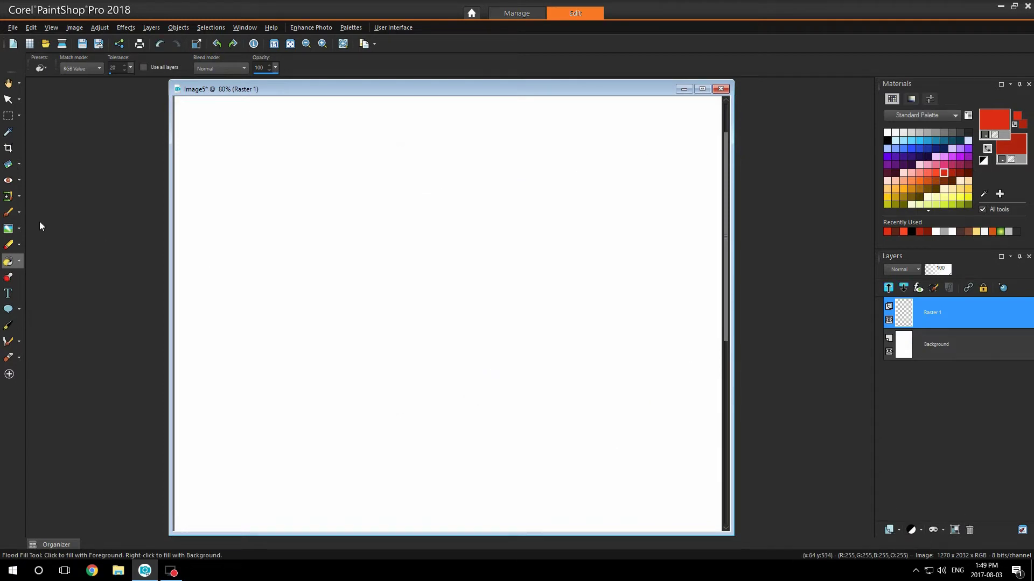
Step: Paint a red circle with the Paint Brush, undo it, and redraw a red oval outline
click(8, 212)
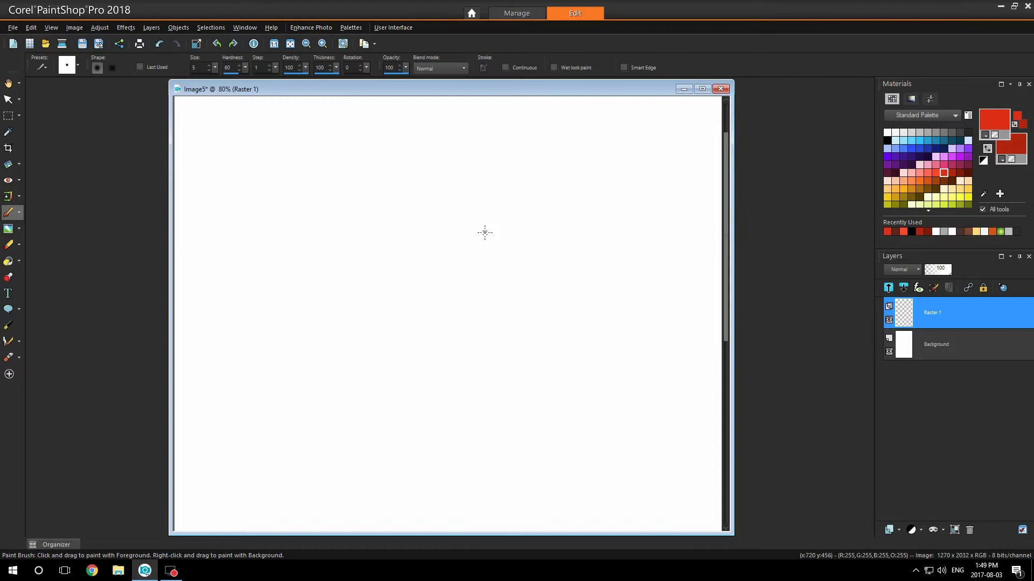
mouse_move(409, 422)
mouse_down()
mouse_move(489, 212)
mouse_move(372, 405)
mouse_up()
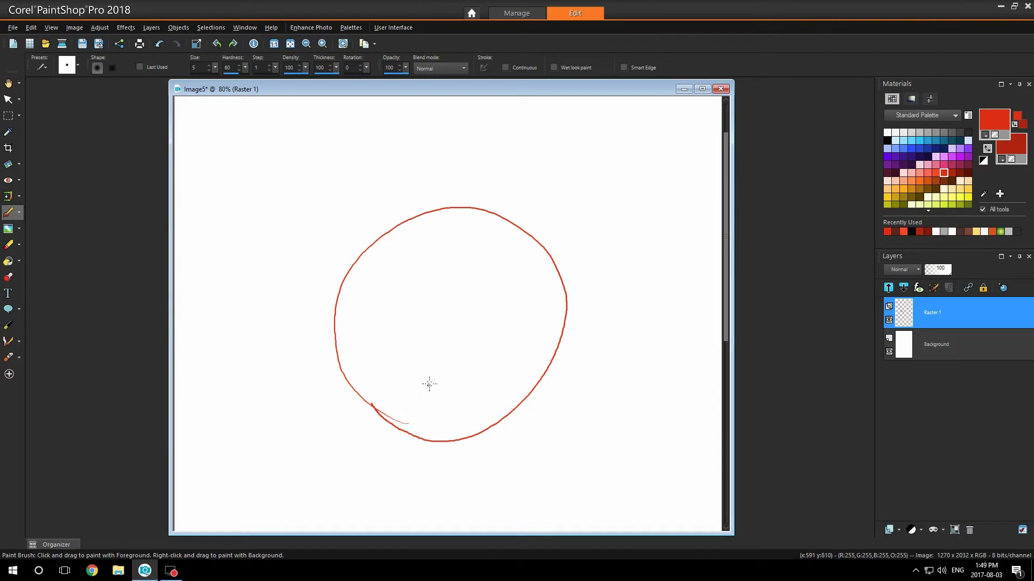
key(ctrl+z)
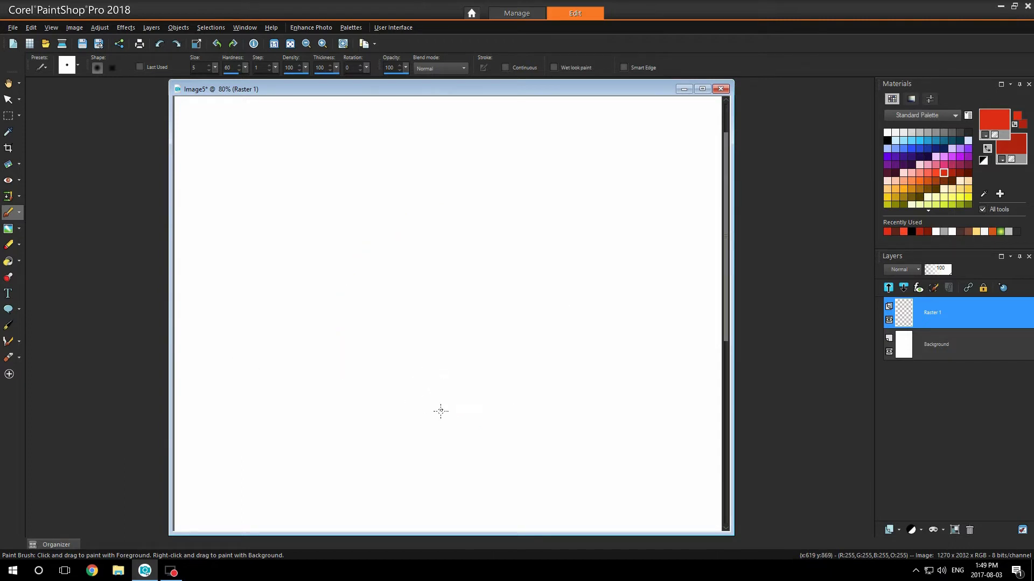
mouse_move(437, 420)
mouse_down()
mouse_move(358, 356)
mouse_move(427, 408)
mouse_up()
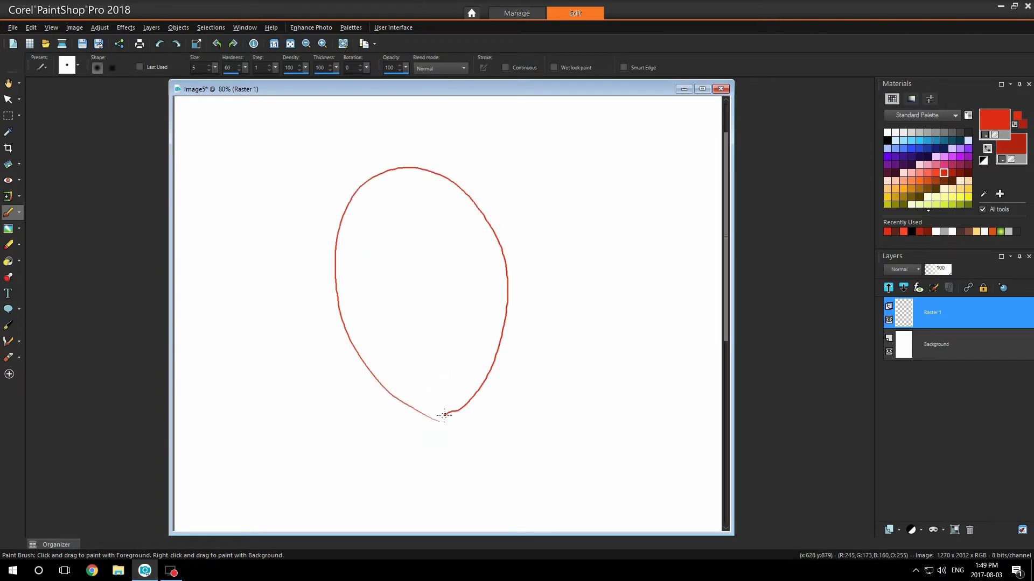
Step: Flood-fill the oval solid red, duplicate Raster 1, and open the Effects menu
click(8, 261)
click(433, 290)
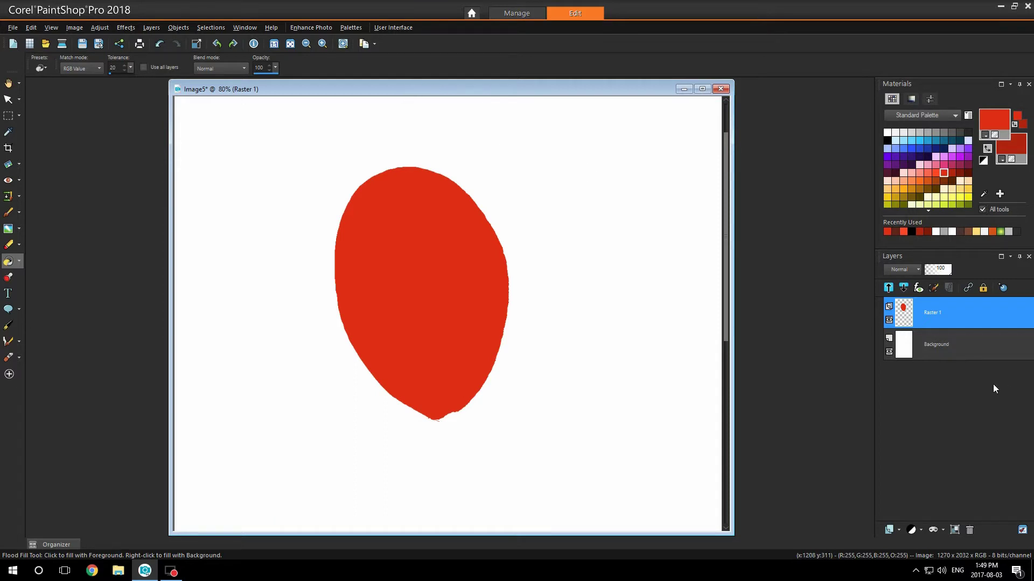
mouse_move(961, 312)
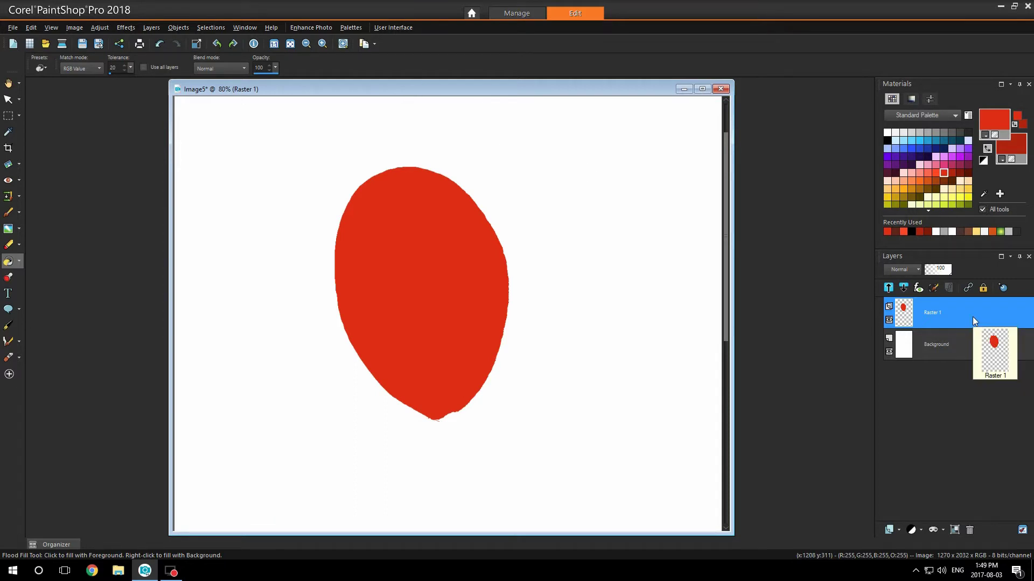
right_click(972, 317)
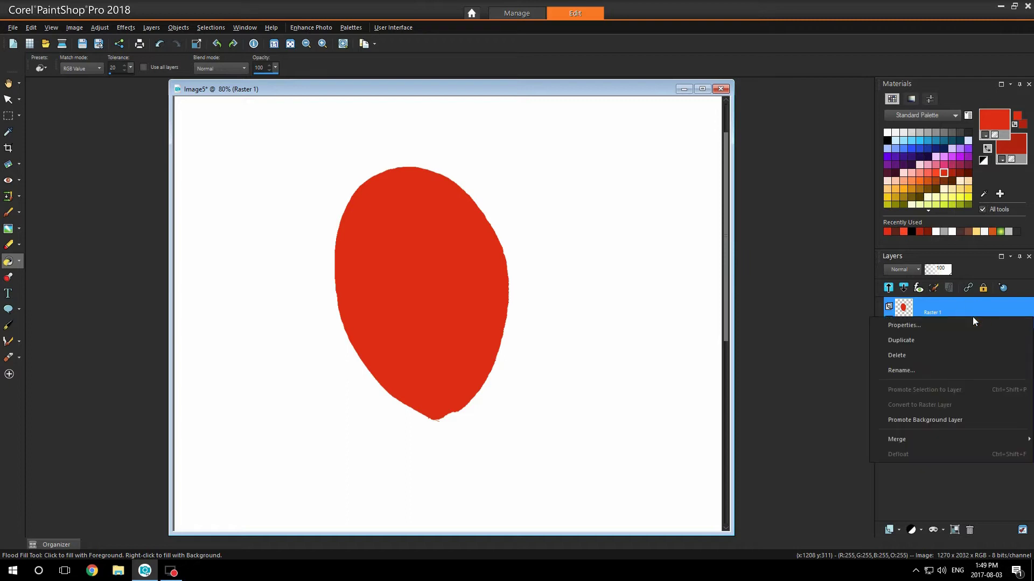
click(959, 349)
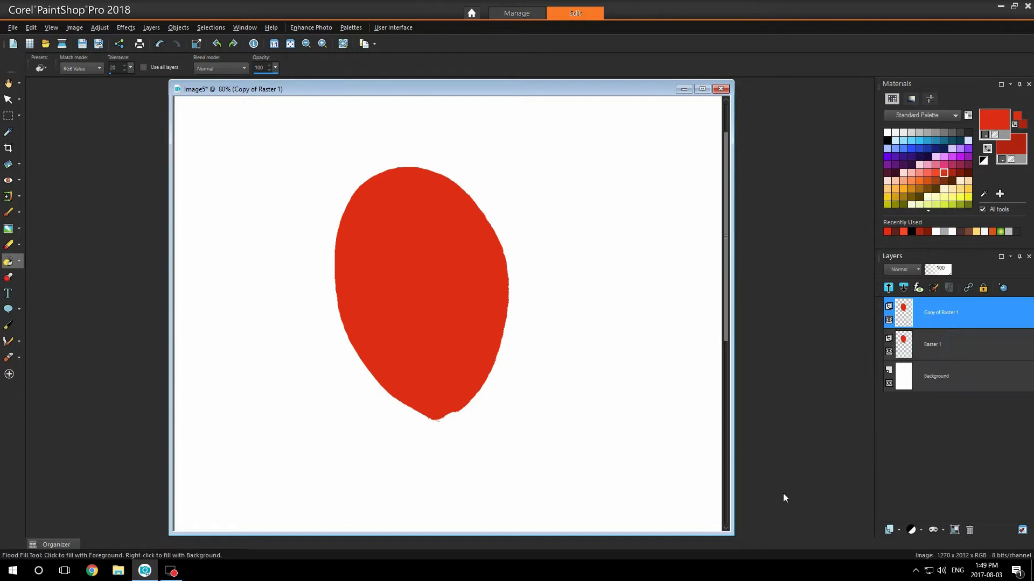
click(125, 27)
mouse_move(162, 247)
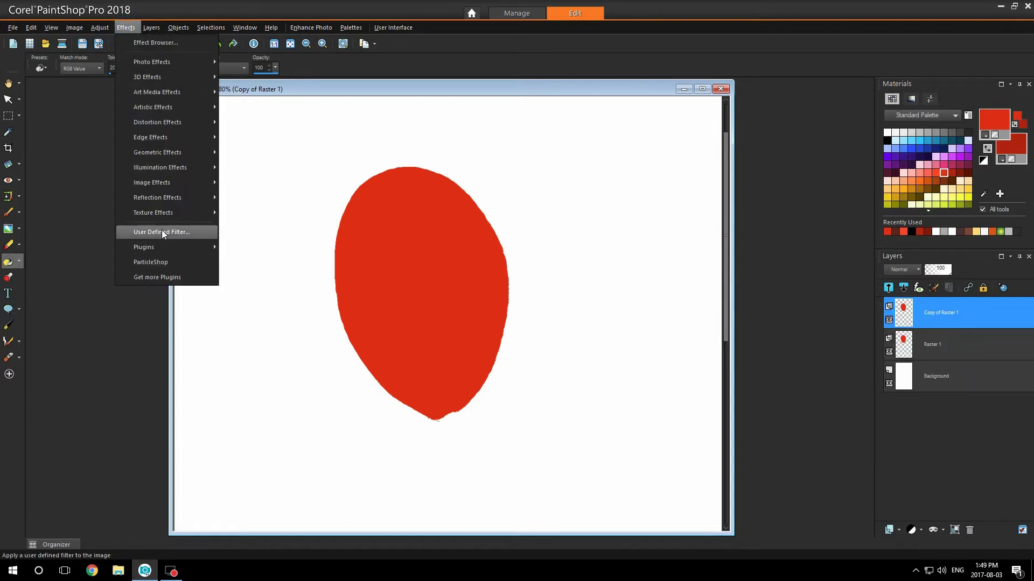
mouse_move(250, 262)
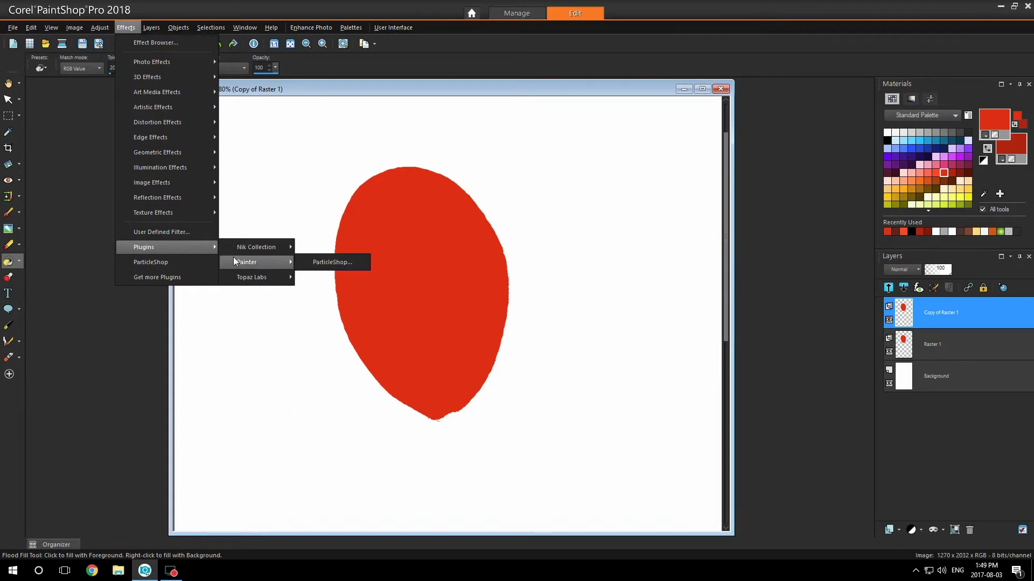
Step: Launch ParticleShop on Copy of Raster 1 and select the Exclusive Pack Fur brush
click(354, 262)
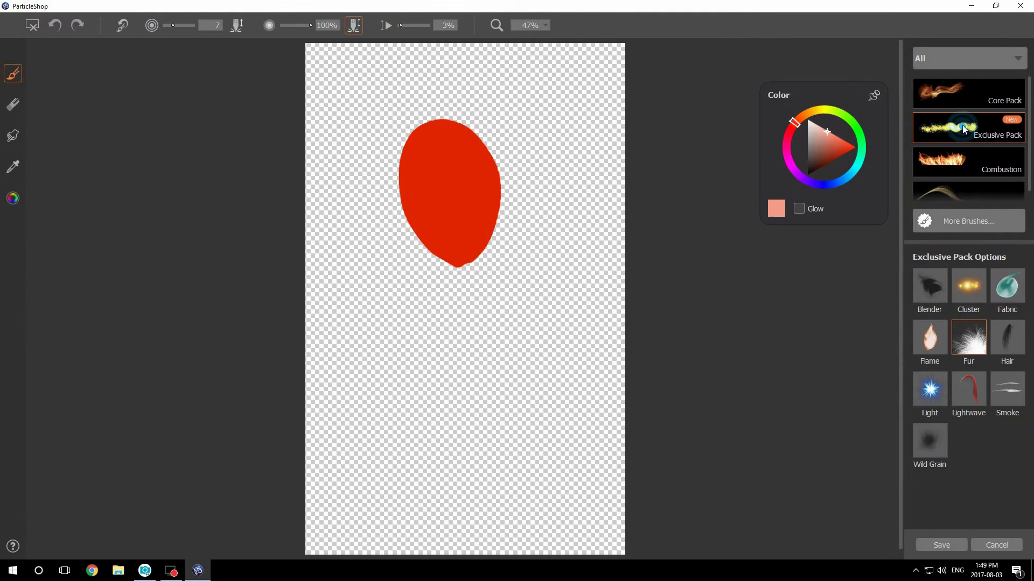
click(980, 330)
scroll(798, 312, up, 2)
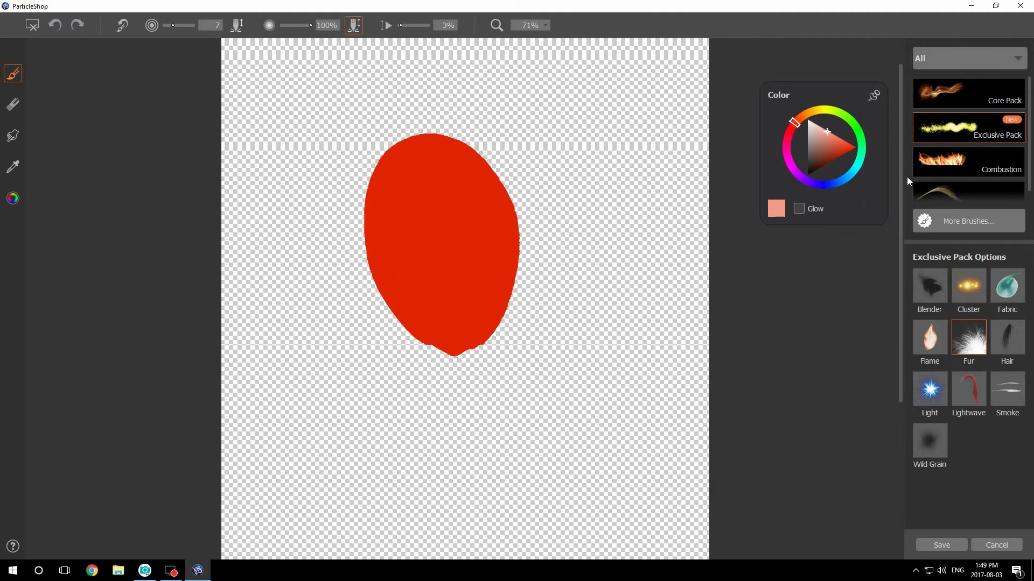
drag(900, 257, 905, 179)
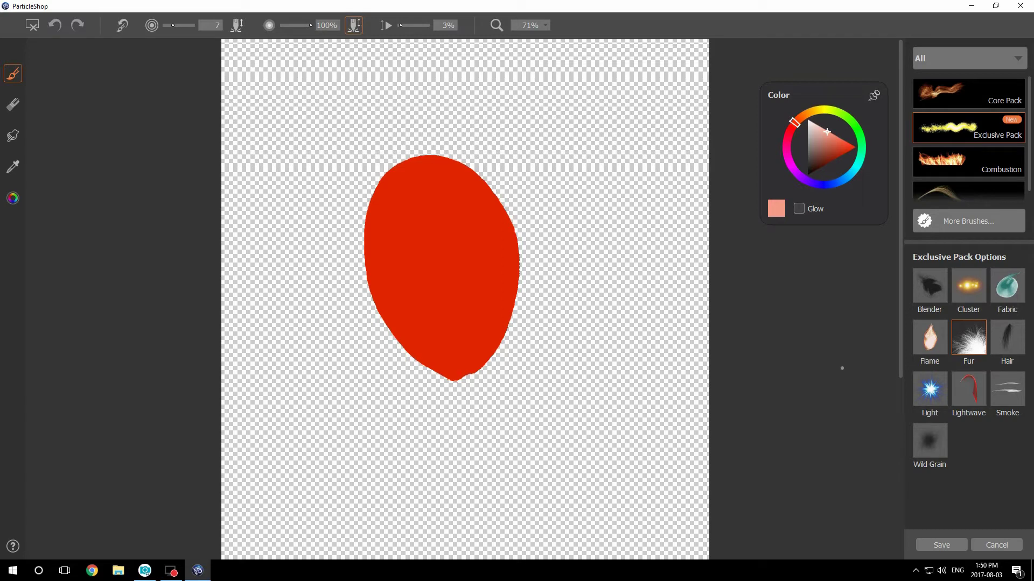
Step: Sample the oval's red, darken it, and paint fur along the left edge at size 9
click(13, 167)
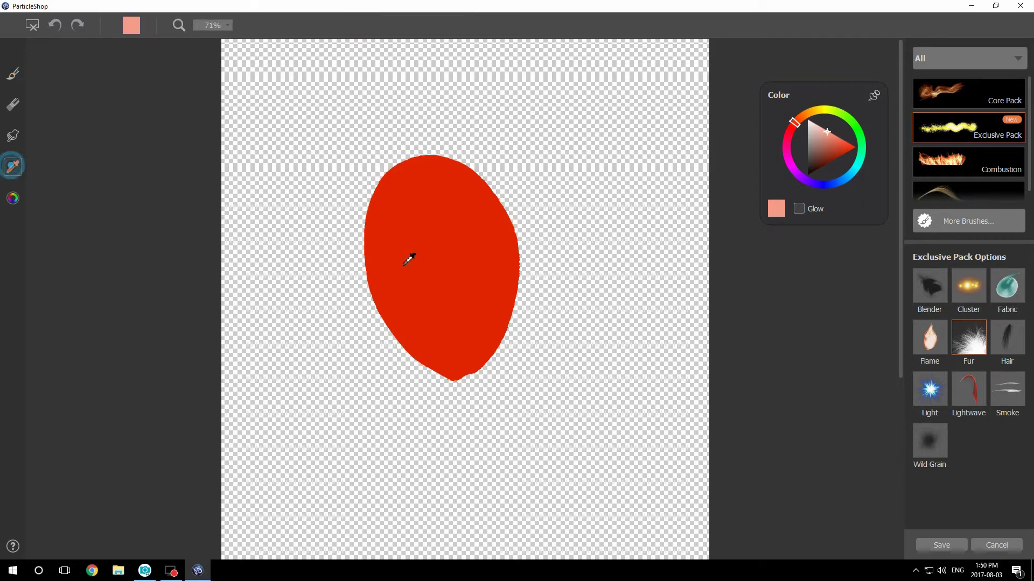
click(447, 280)
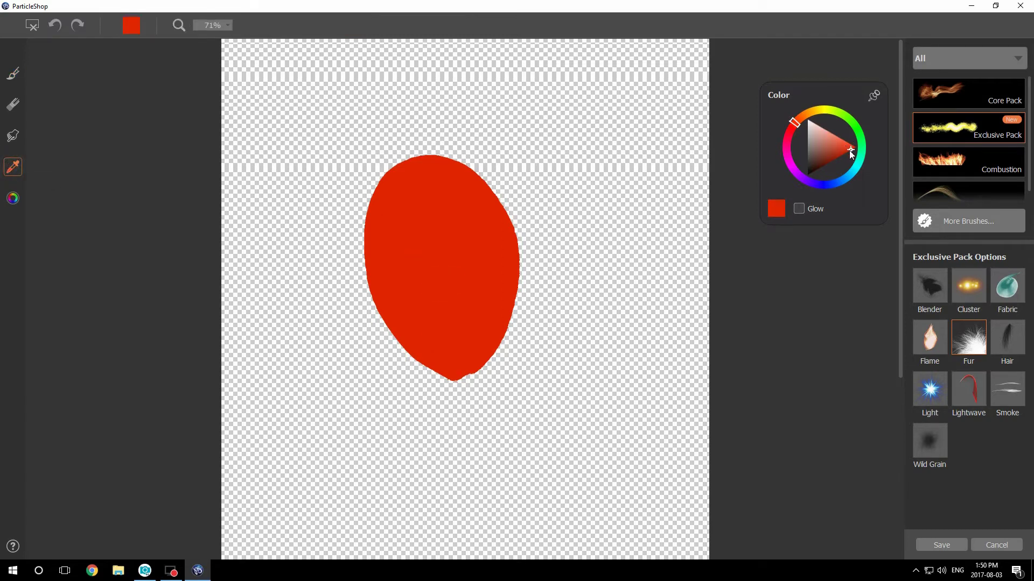
drag(842, 153, 838, 157)
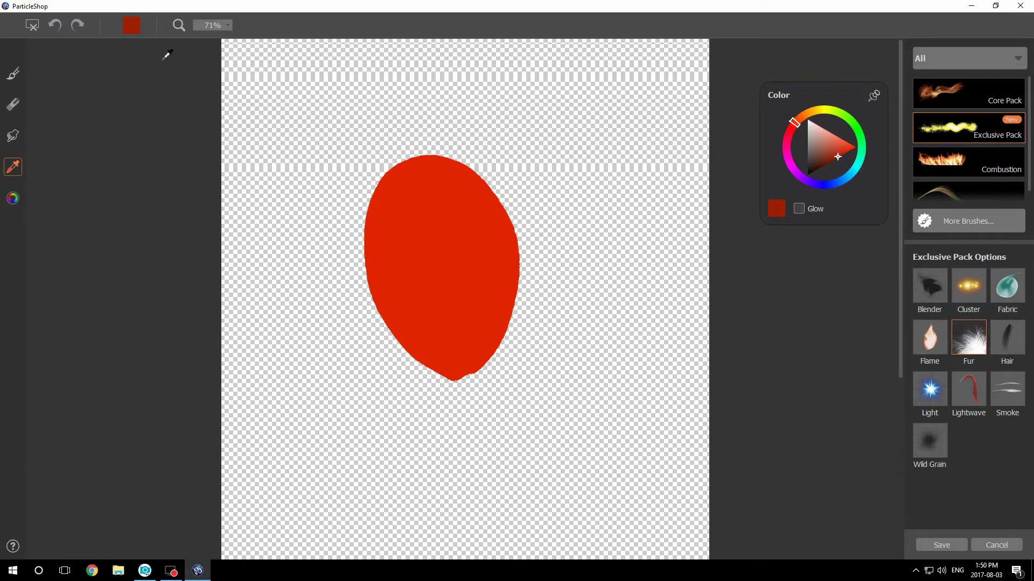
click(13, 74)
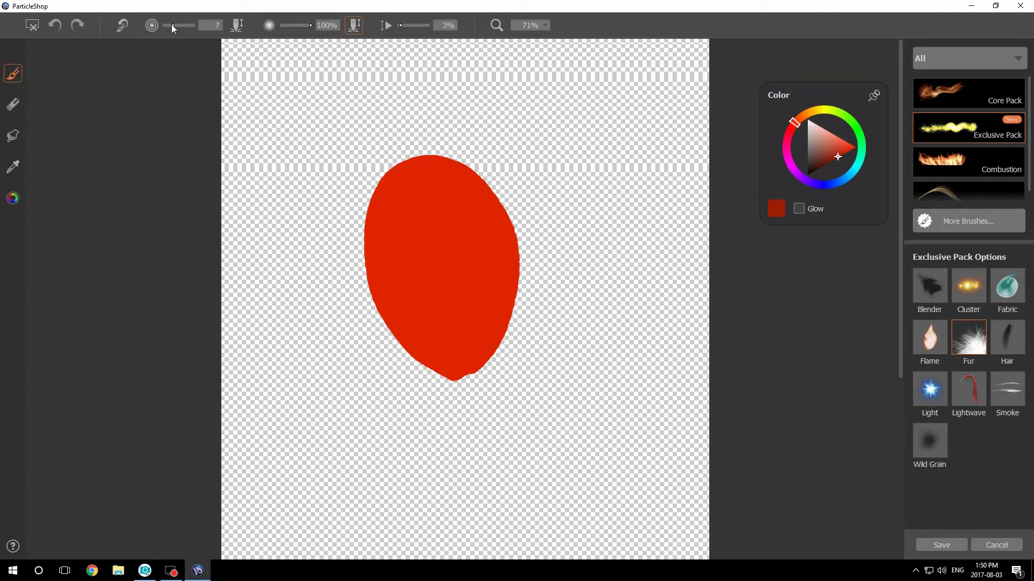
drag(175, 26, 178, 25)
mouse_move(420, 330)
mouse_down()
mouse_move(391, 318)
mouse_move(504, 307)
mouse_move(444, 168)
mouse_move(407, 169)
mouse_move(372, 230)
mouse_move(422, 363)
mouse_move(392, 267)
mouse_move(427, 363)
mouse_move(519, 249)
mouse_move(418, 173)
mouse_move(377, 240)
mouse_up()
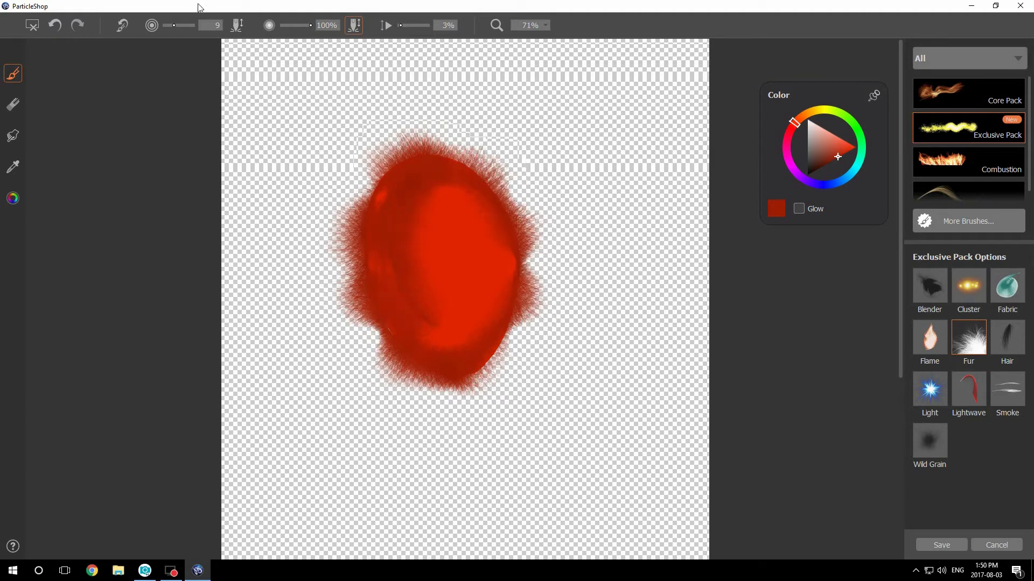
Step: Enlarge the Fur brush to size 39 and paint darker red fur across the blob's centre
drag(175, 25, 180, 25)
mouse_move(426, 208)
mouse_down()
mouse_move(503, 270)
mouse_move(389, 269)
mouse_move(503, 231)
mouse_move(377, 219)
mouse_move(377, 206)
mouse_move(474, 340)
mouse_move(473, 185)
mouse_move(503, 242)
mouse_move(416, 351)
mouse_move(377, 224)
mouse_move(461, 271)
mouse_move(427, 238)
mouse_move(443, 226)
mouse_move(404, 254)
mouse_up()
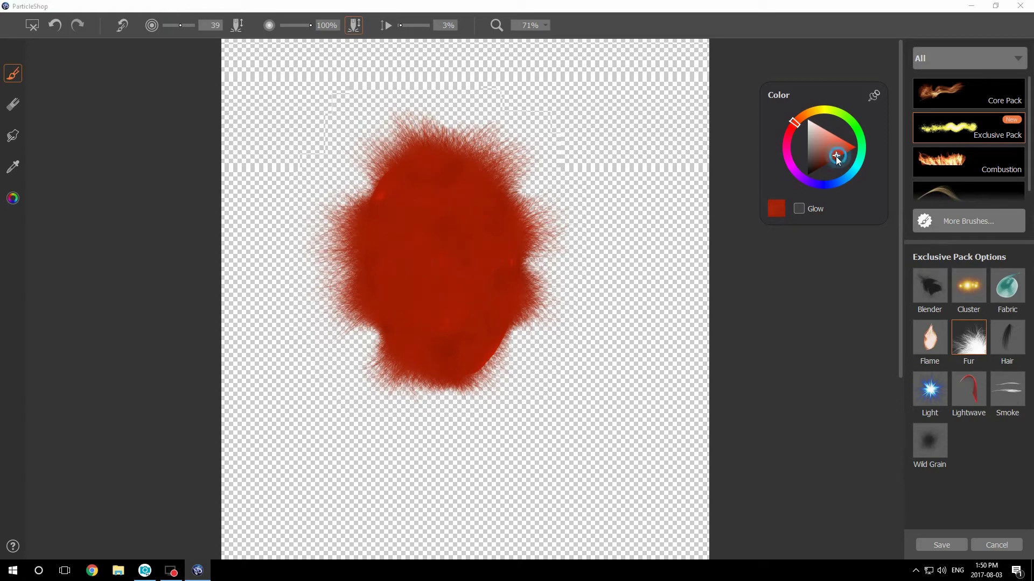
click(837, 157)
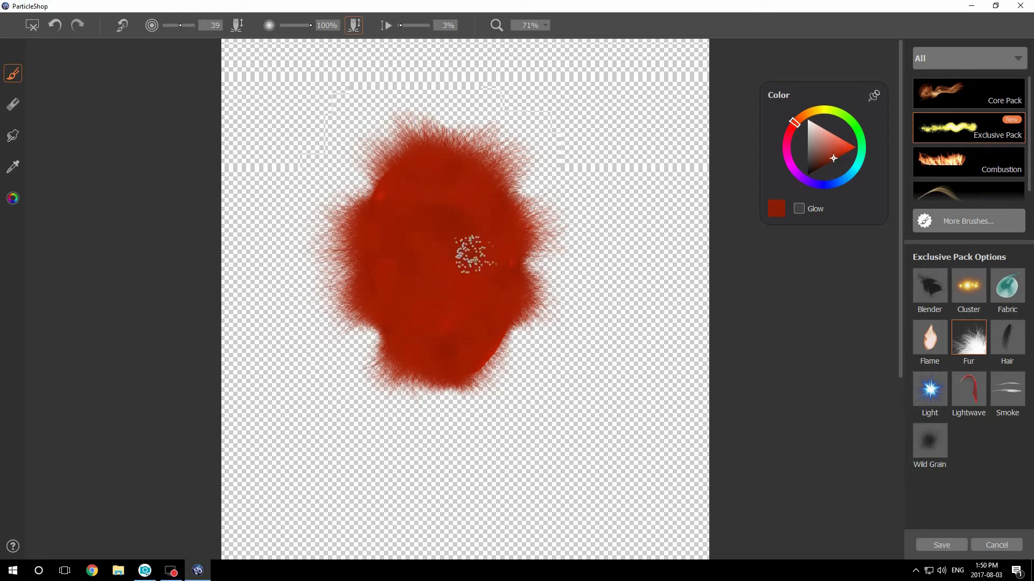
mouse_move(471, 254)
mouse_down()
mouse_move(439, 203)
mouse_move(415, 300)
mouse_move(473, 282)
mouse_move(449, 198)
mouse_up()
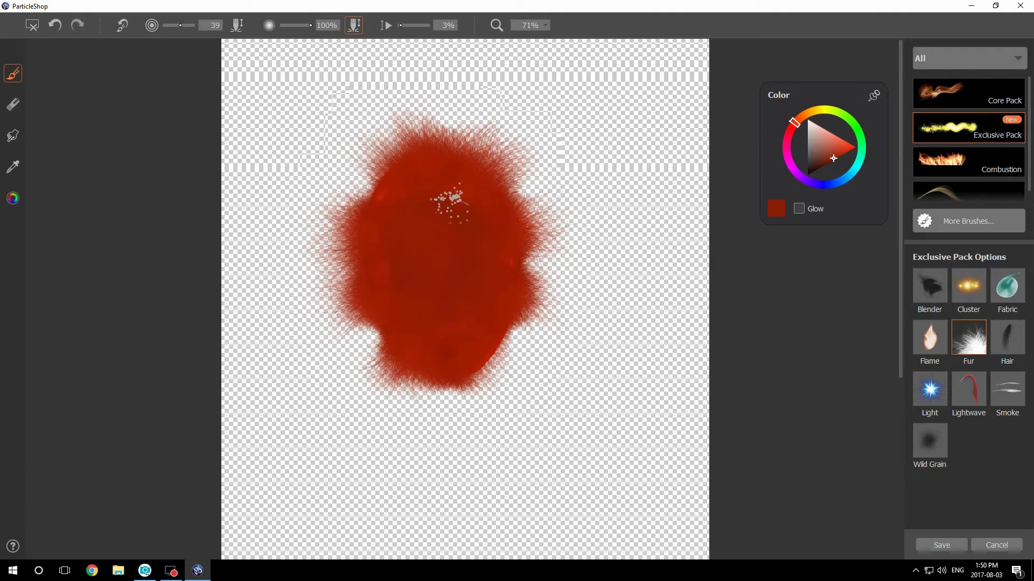
Step: Add a darker red band at middle-left, then repaint the top in brighter orange-red
click(825, 162)
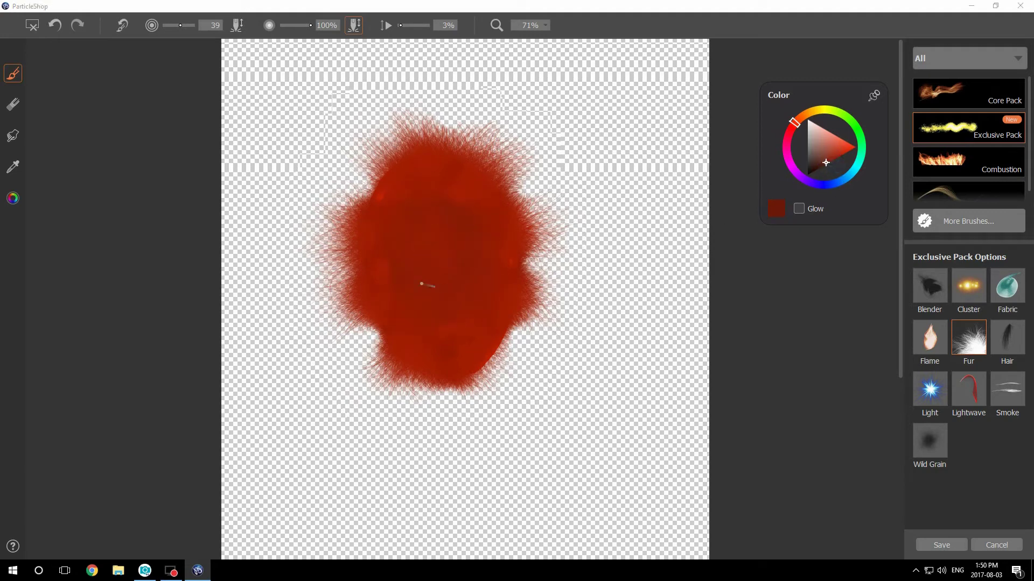
mouse_move(482, 306)
mouse_down()
mouse_move(422, 388)
mouse_move(426, 342)
mouse_move(392, 312)
mouse_move(480, 306)
mouse_up()
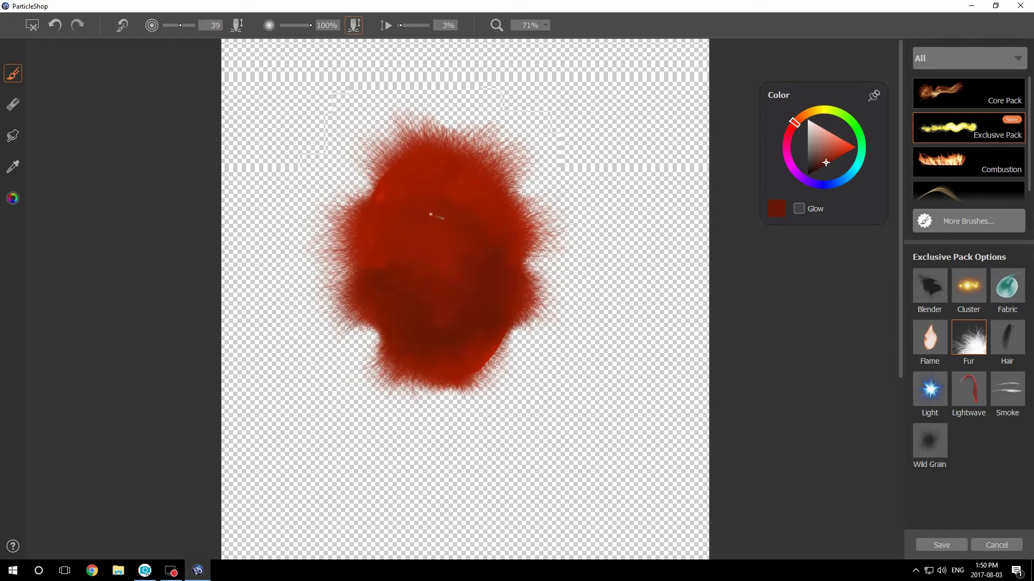
click(842, 147)
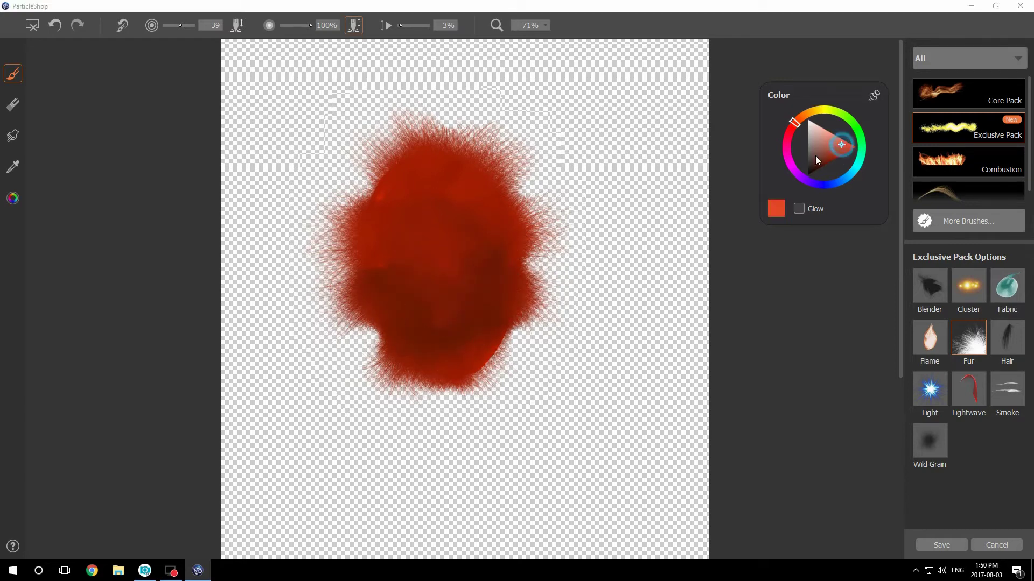
mouse_move(464, 182)
mouse_down()
mouse_move(427, 161)
mouse_move(393, 167)
mouse_move(485, 167)
mouse_move(381, 173)
mouse_move(502, 194)
mouse_up()
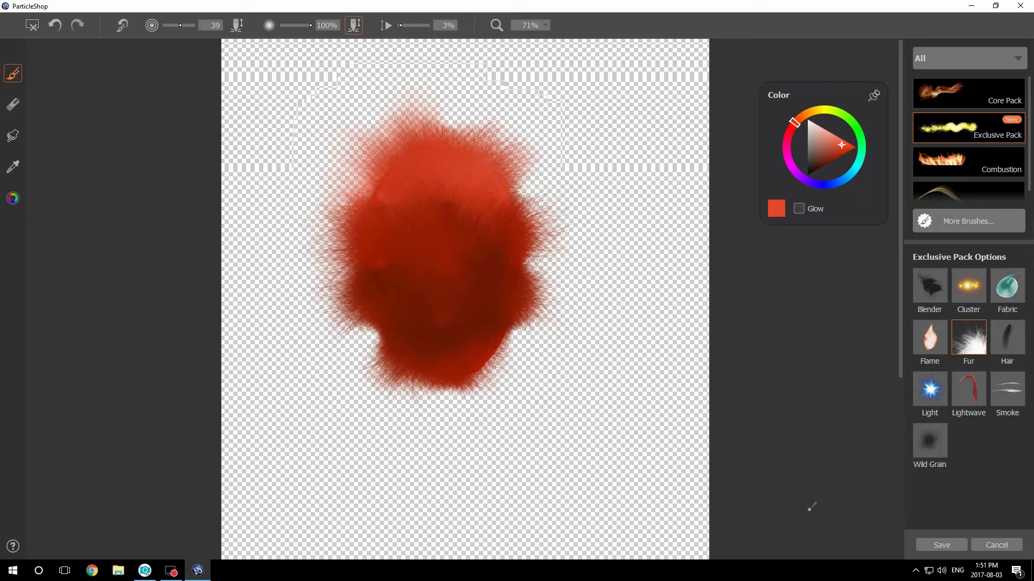
Step: Save the fur strokes, merging them with the source content on Copy of Raster 1
click(939, 547)
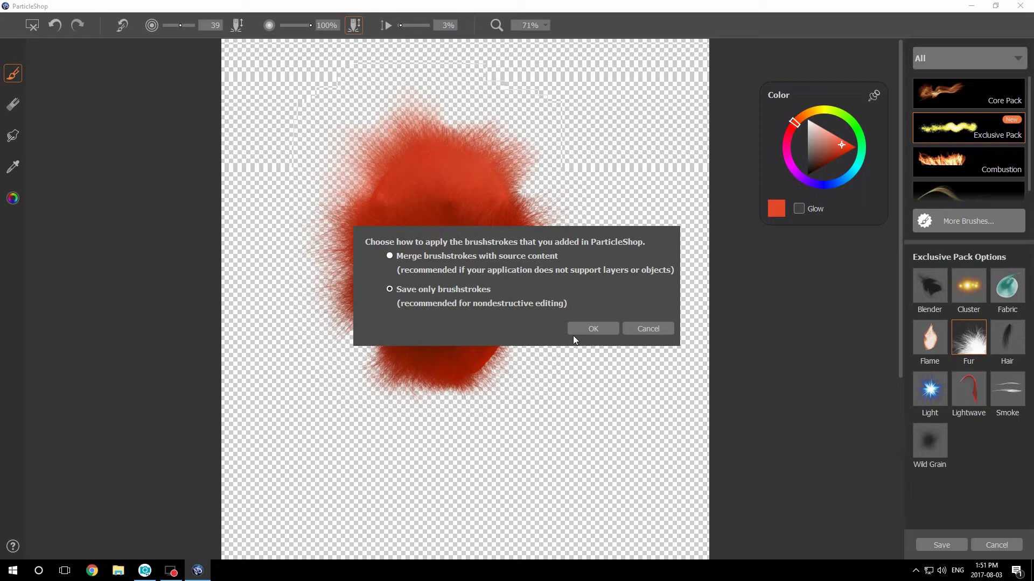
click(588, 329)
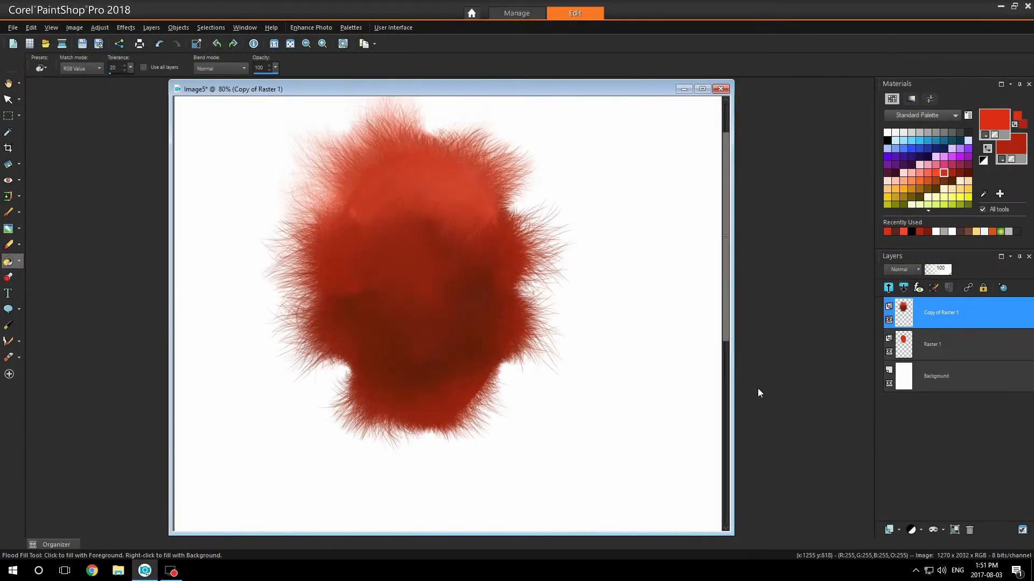
Step: Toggle layer visibility to compare, leaving both layers shown and Copy of Raster 1 active
click(889, 320)
click(889, 351)
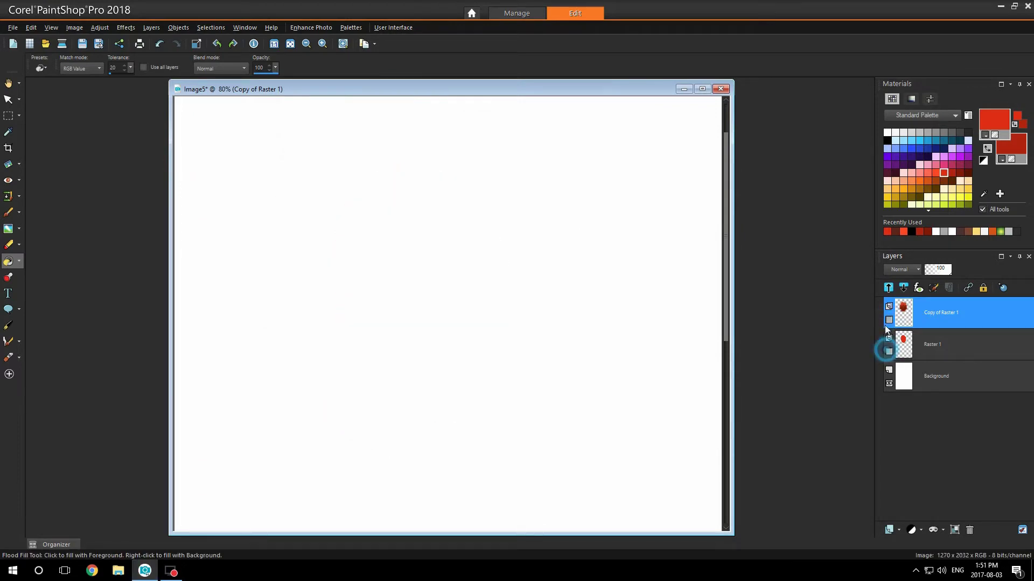
click(890, 319)
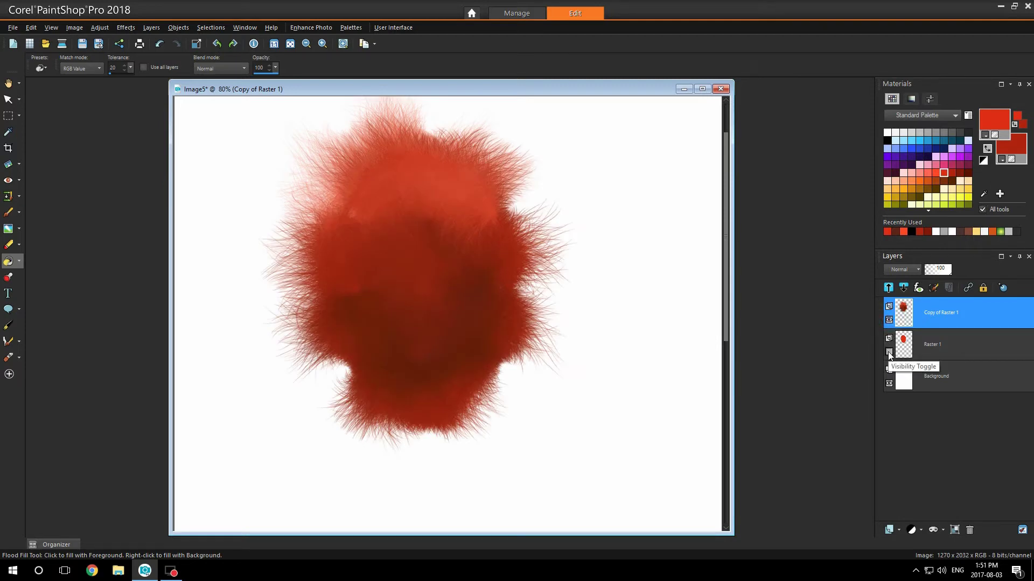
click(889, 352)
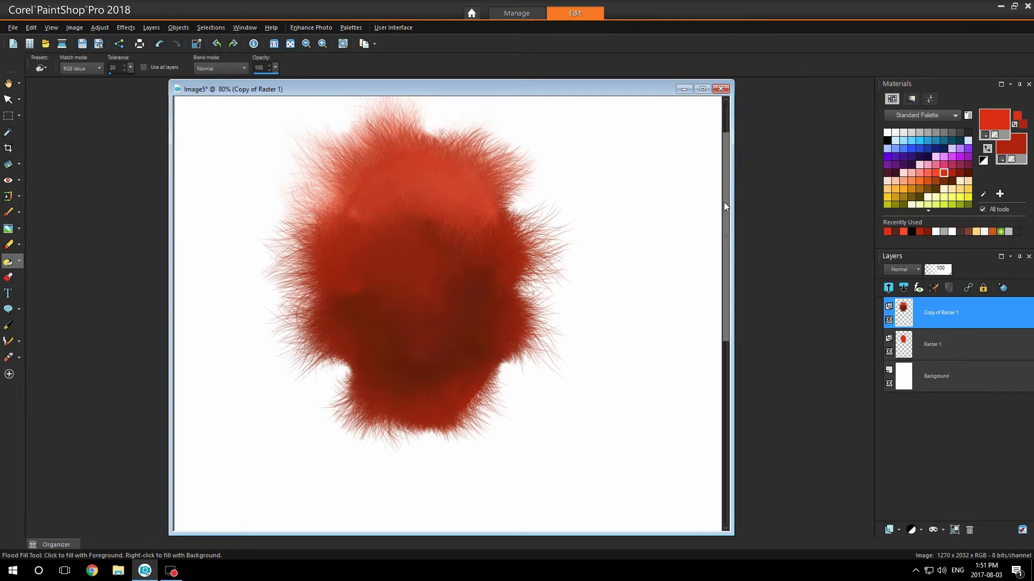
scroll(723, 205, up, 2)
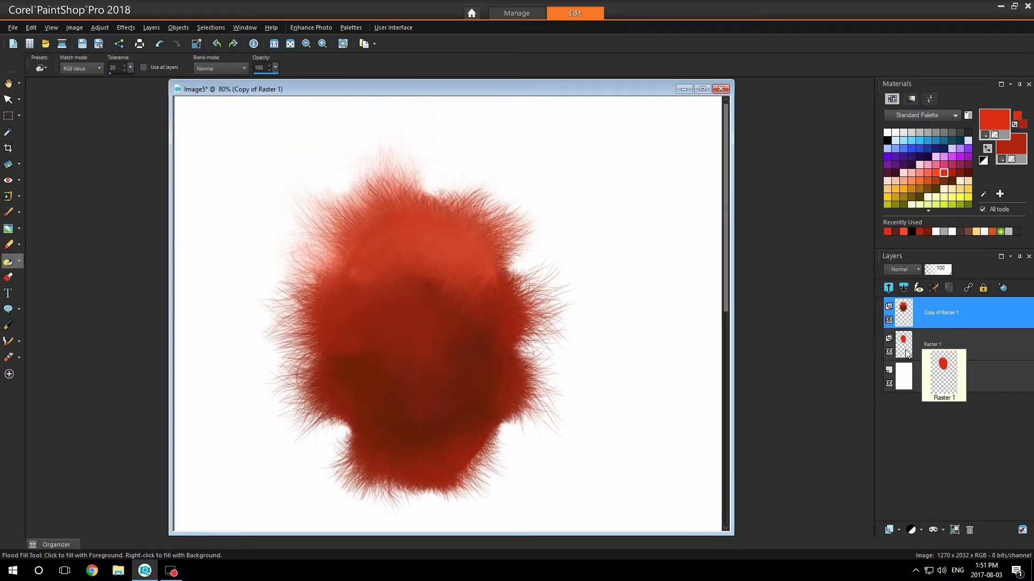
click(945, 344)
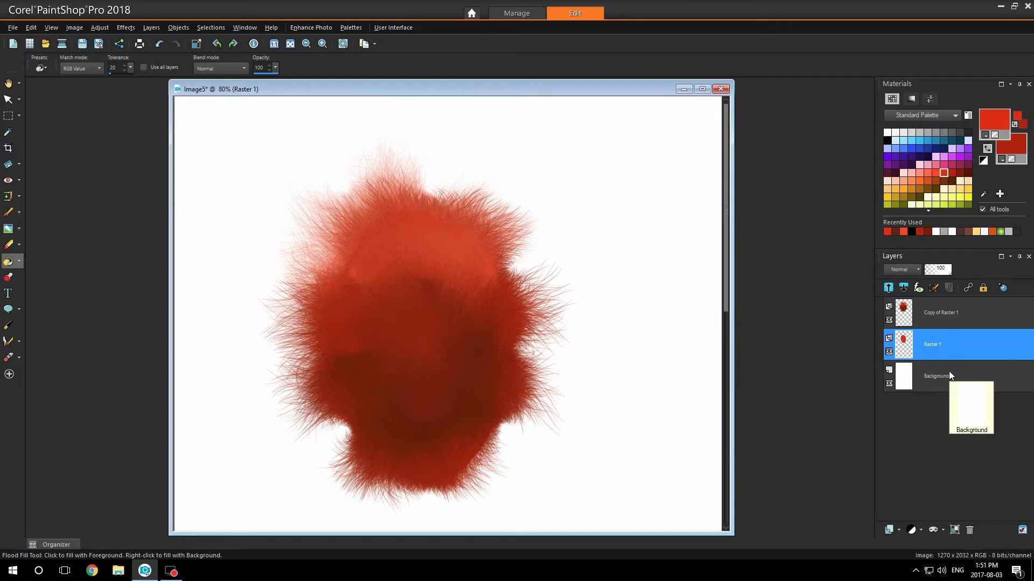
click(968, 317)
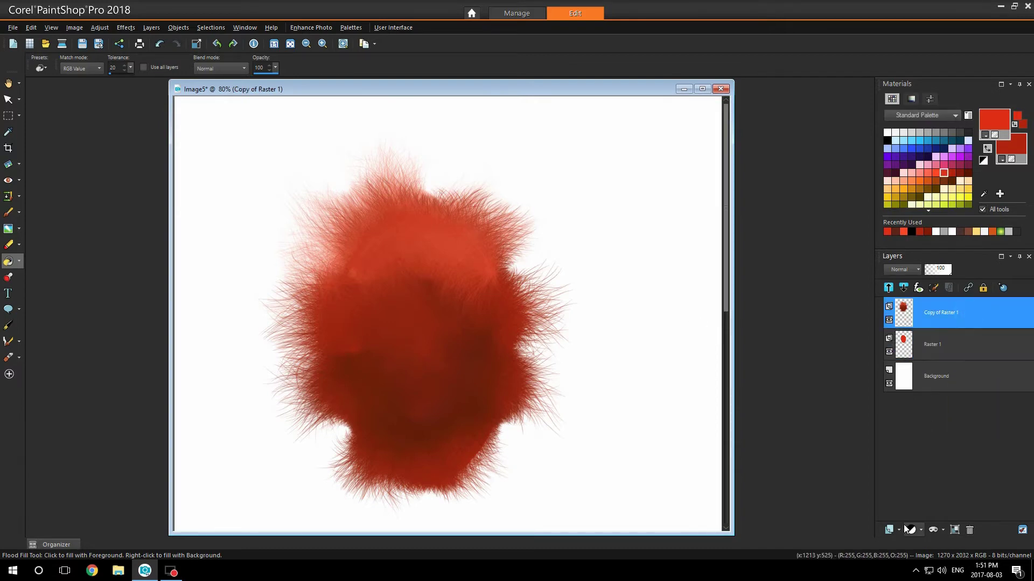
Step: Add a new Raster 2 layer and set the Paint Brush colour to black
click(908, 528)
click(914, 440)
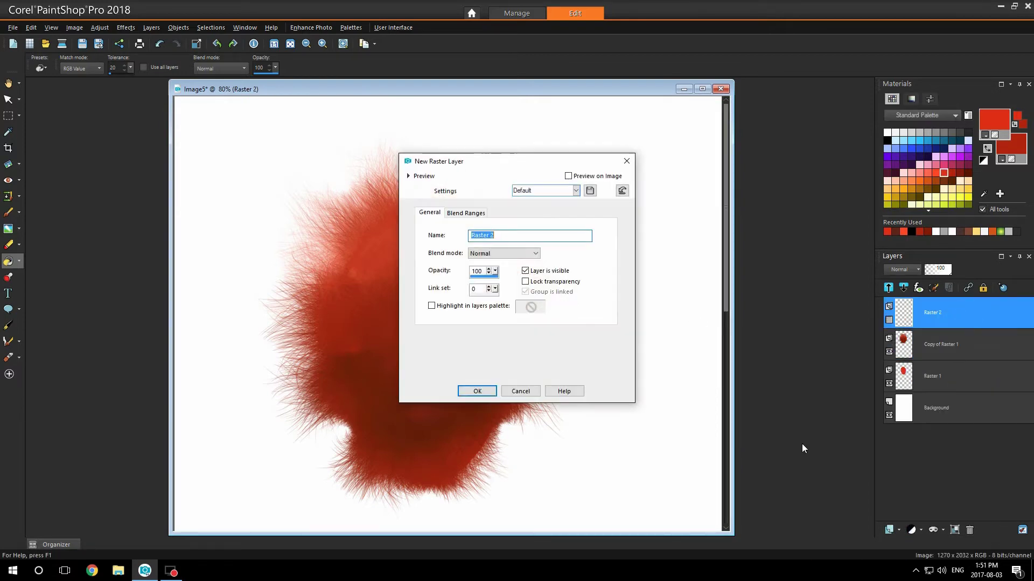
click(477, 392)
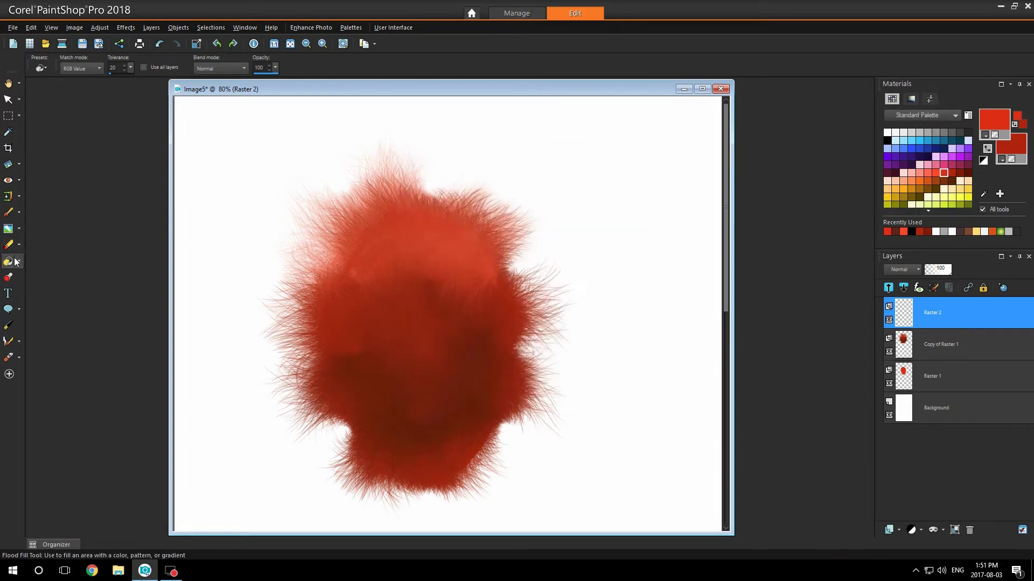
click(9, 211)
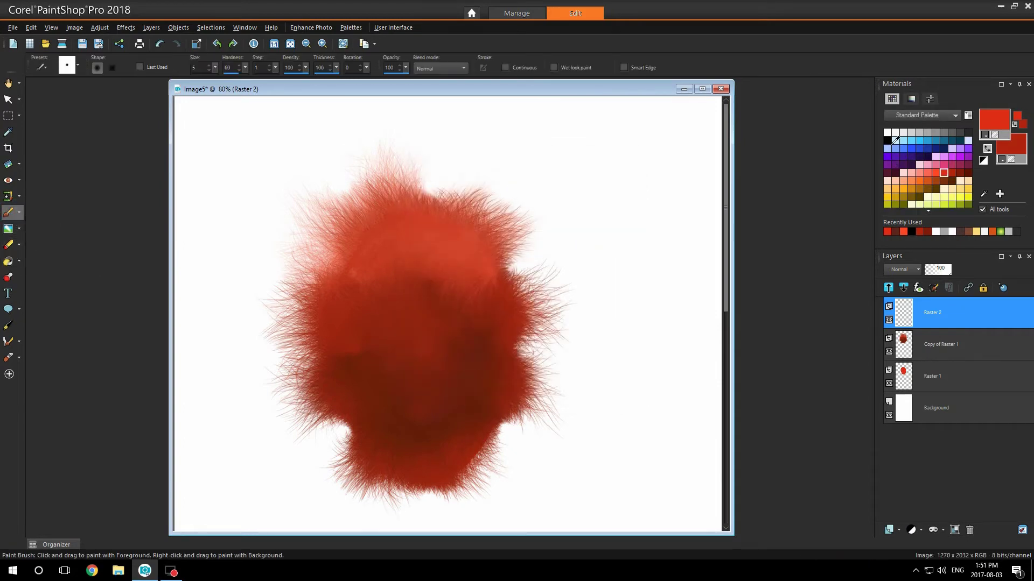
click(887, 140)
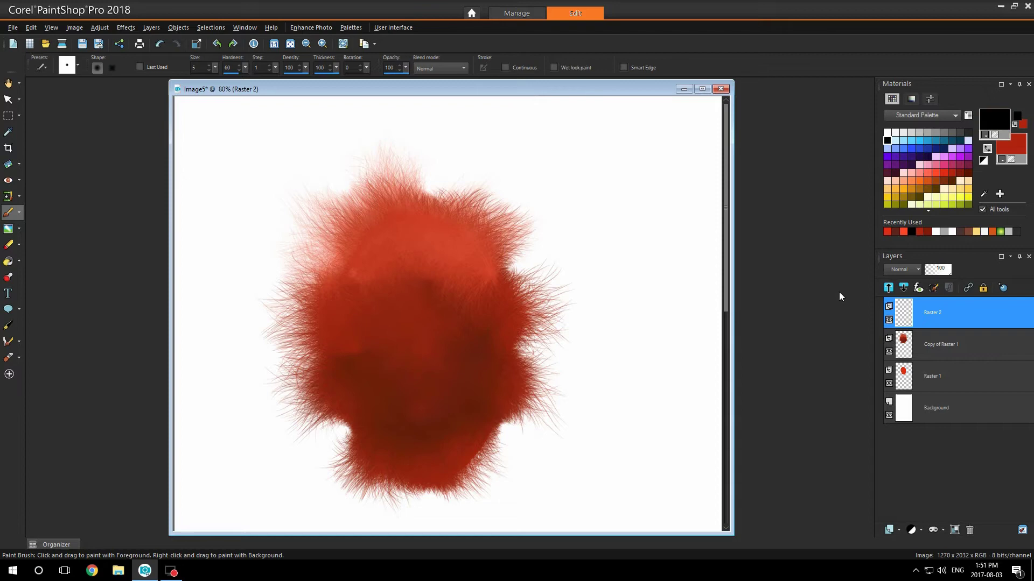
Step: Draw black outlines of two eyes, a nose, a smiling mouth and teeth
drag(370, 322, 387, 259)
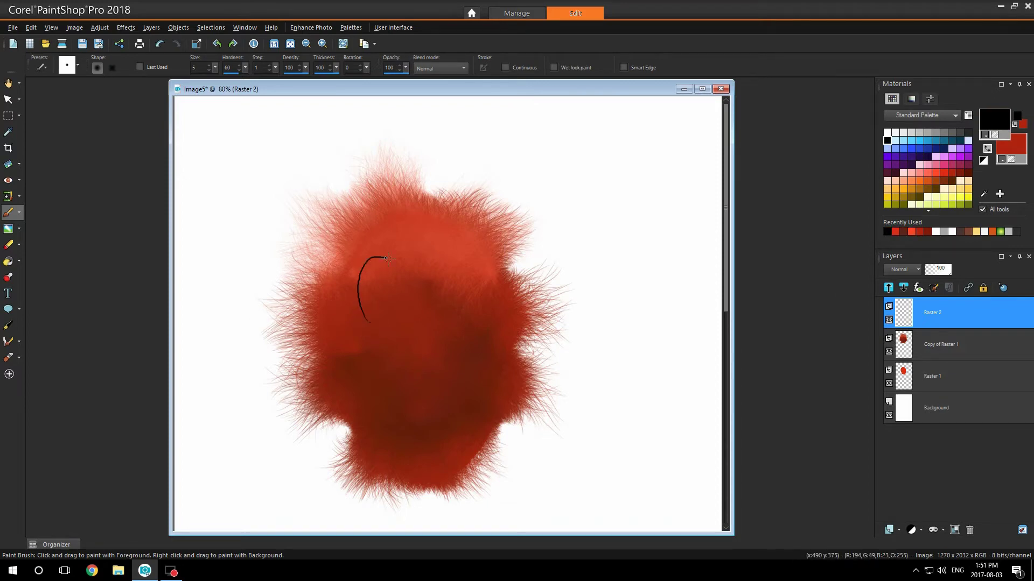
drag(441, 307, 466, 291)
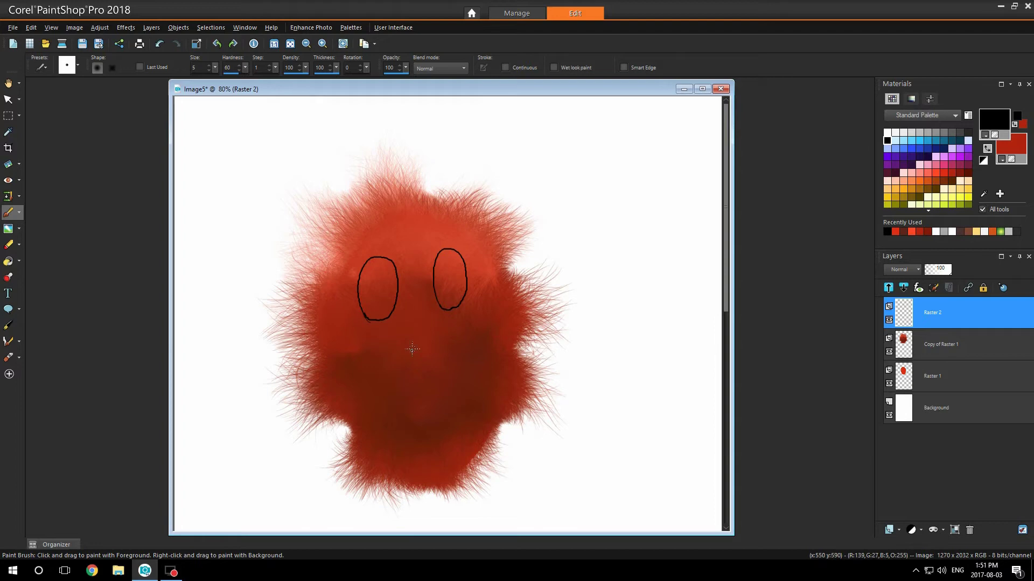
drag(409, 348, 418, 347)
drag(379, 400, 482, 372)
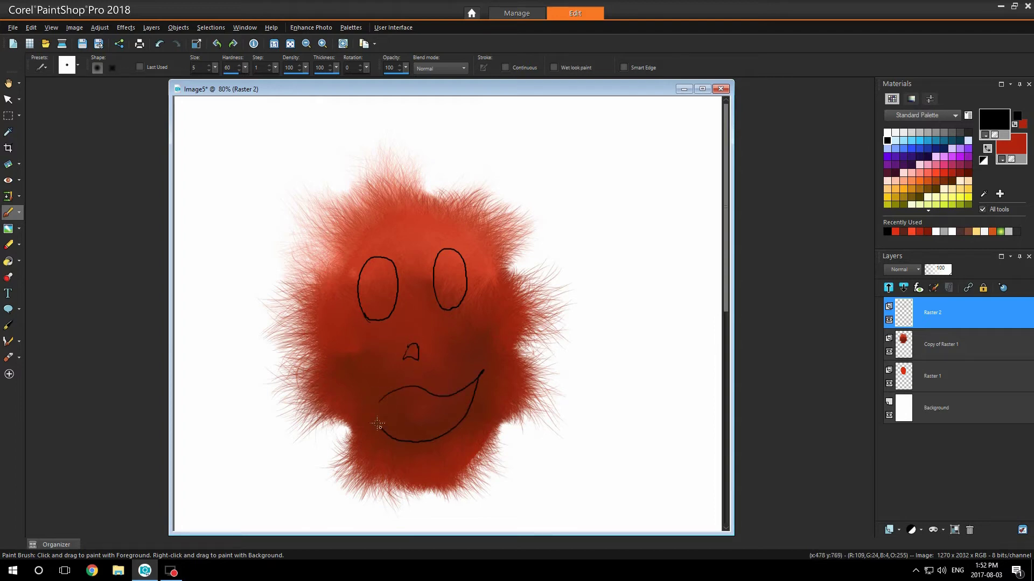
drag(393, 391, 436, 397)
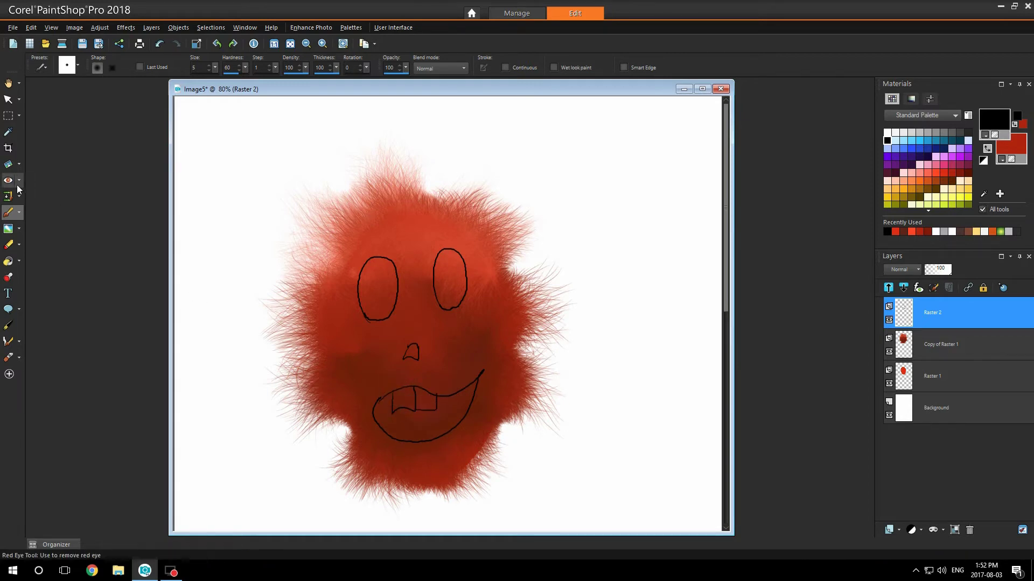
Step: Flood-fill both eyes, the nose and the inside of the mouth black
click(9, 261)
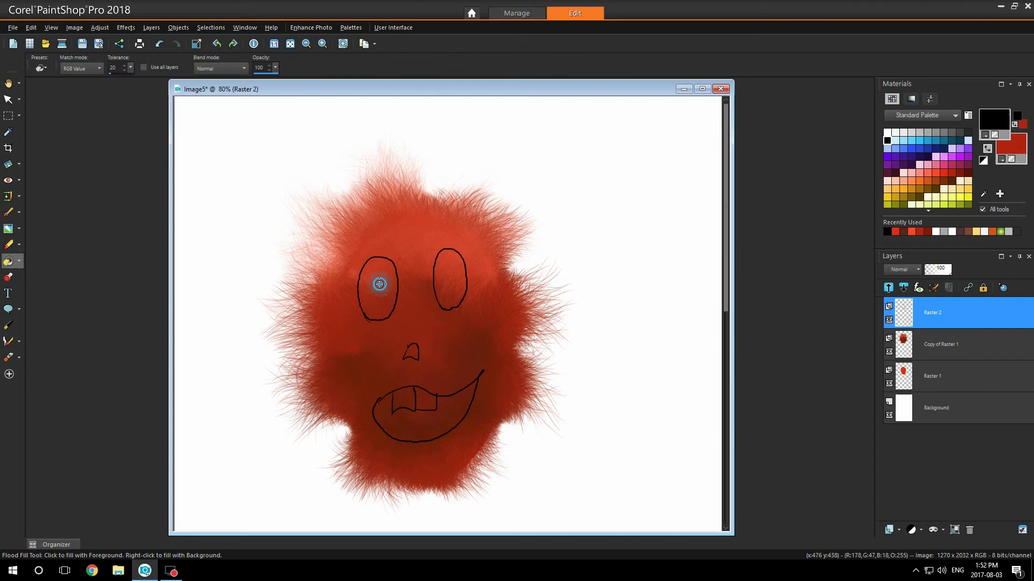
click(380, 285)
click(450, 277)
click(411, 351)
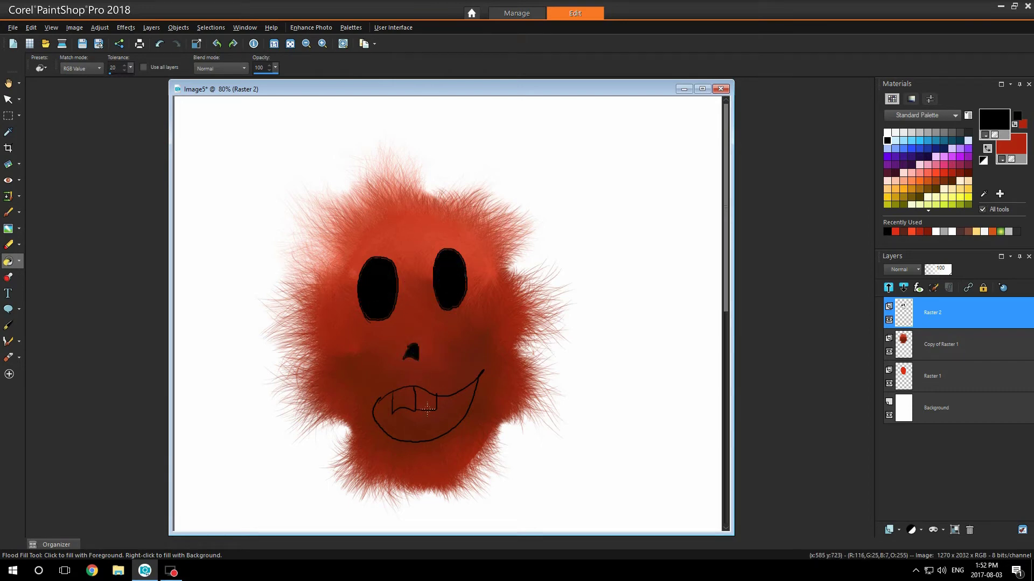
click(425, 420)
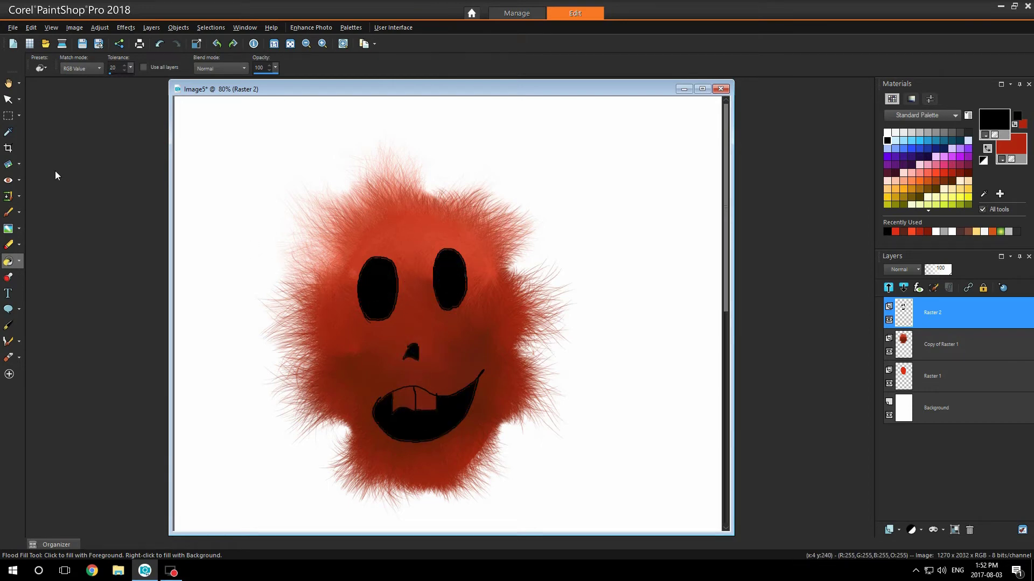
Step: Sample white and brush highlight dots into both eyes and jagged teeth in the mouth
click(9, 131)
click(233, 139)
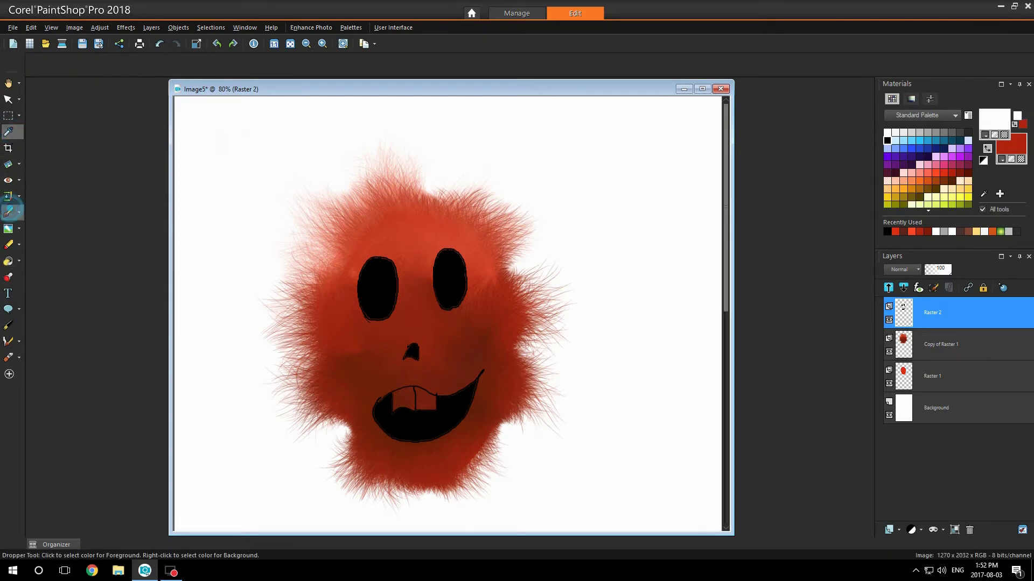
click(11, 211)
click(377, 277)
click(450, 266)
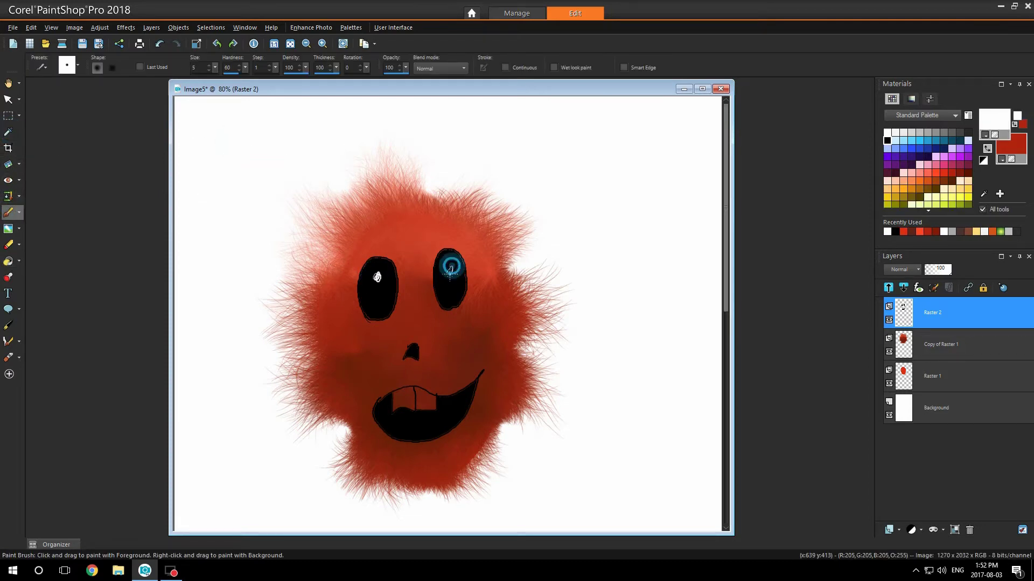
drag(398, 394, 433, 400)
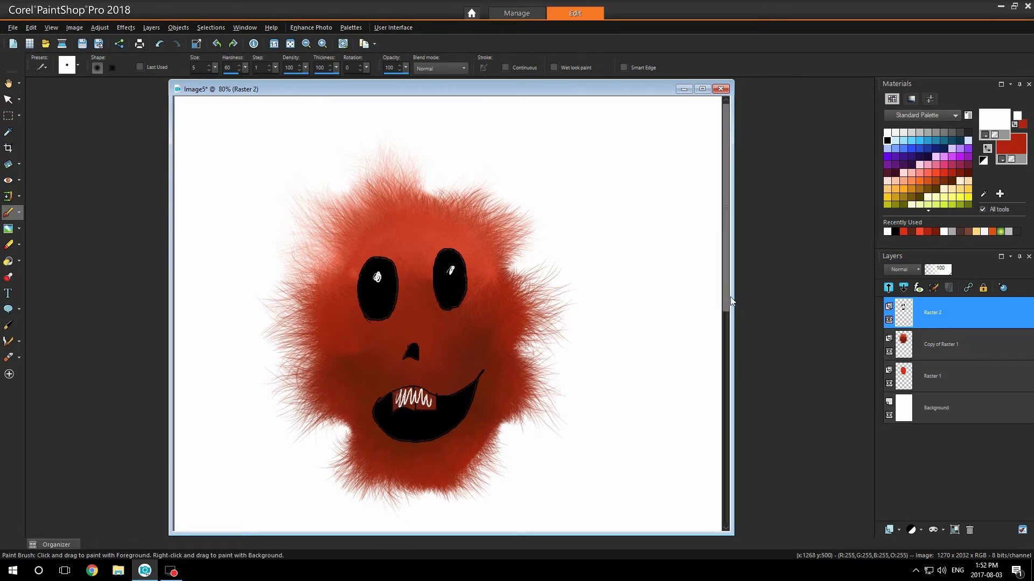
Step: Add a new raster layer, Raster 3, above the Background layer
click(937, 406)
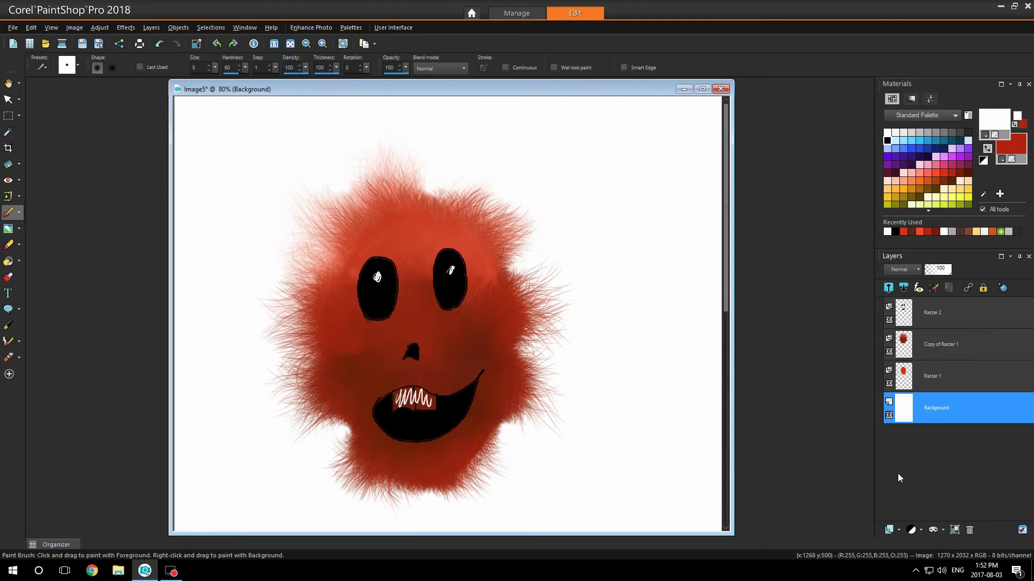
click(890, 530)
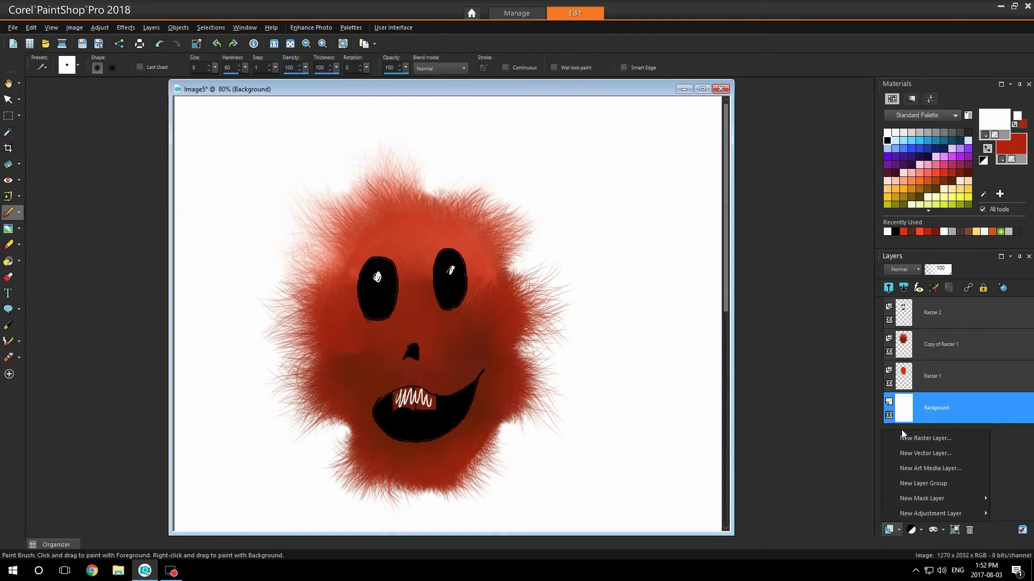
click(905, 436)
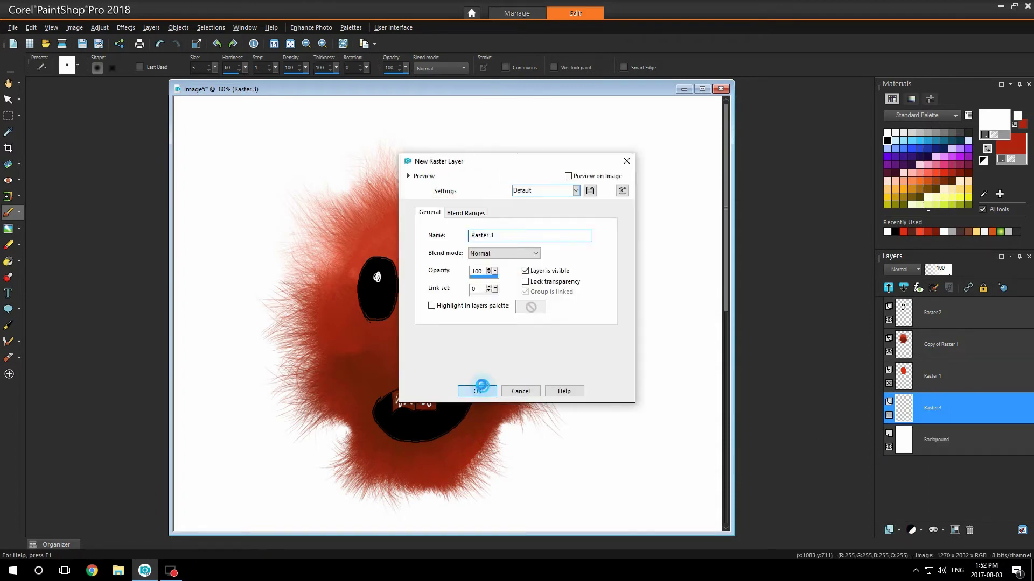
click(480, 389)
Step: With dark red and the Paint Brush, freehand-draw an arm and hand on each side
click(8, 132)
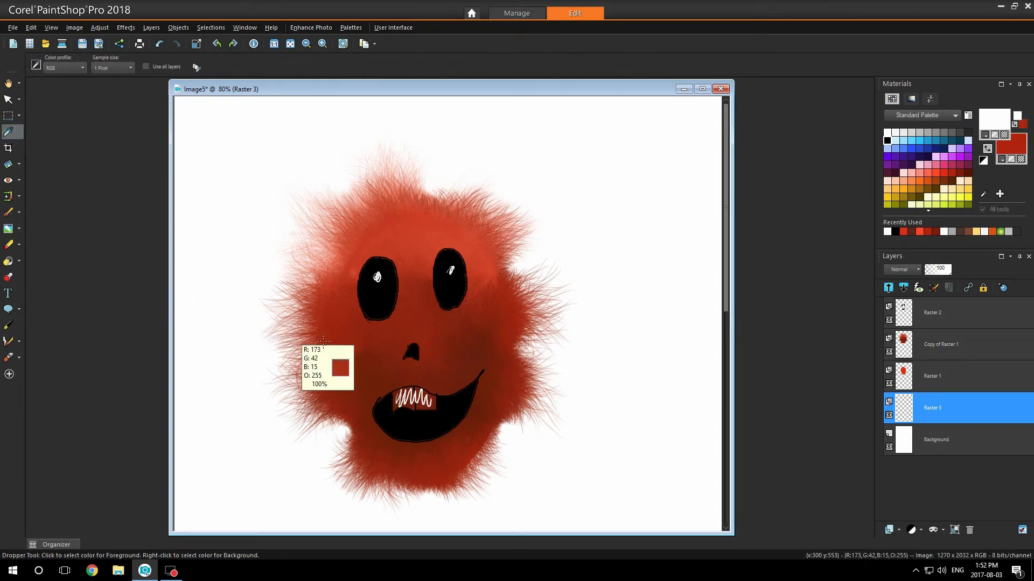
click(373, 356)
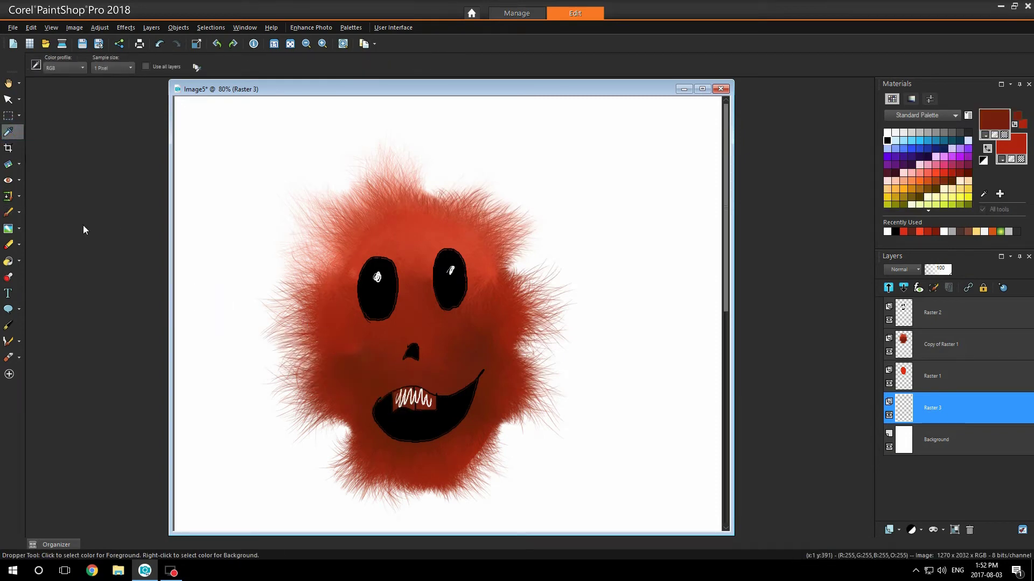
click(9, 213)
mouse_move(320, 338)
mouse_down()
mouse_move(258, 477)
mouse_move(319, 351)
mouse_up()
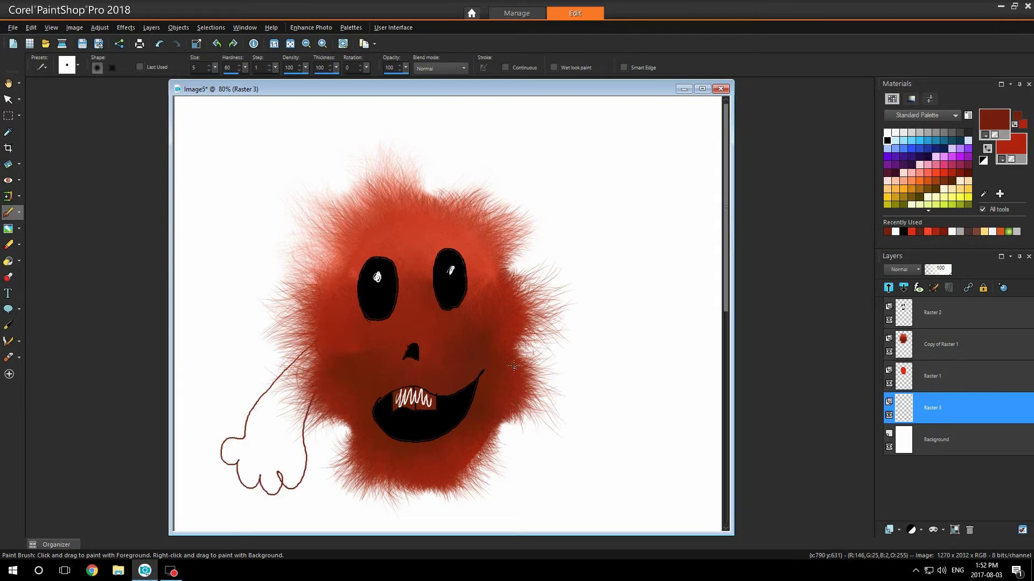
mouse_move(521, 345)
mouse_down()
mouse_move(564, 491)
mouse_move(529, 433)
mouse_move(501, 347)
mouse_up()
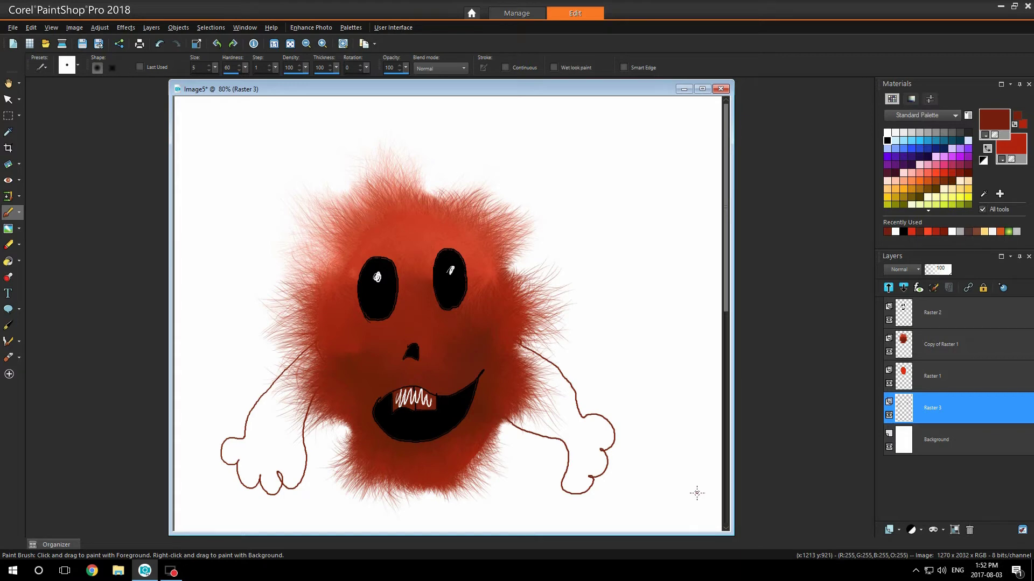
Step: Add a new raster layer, Raster 4, above Copy of Raster 1
click(951, 352)
click(913, 529)
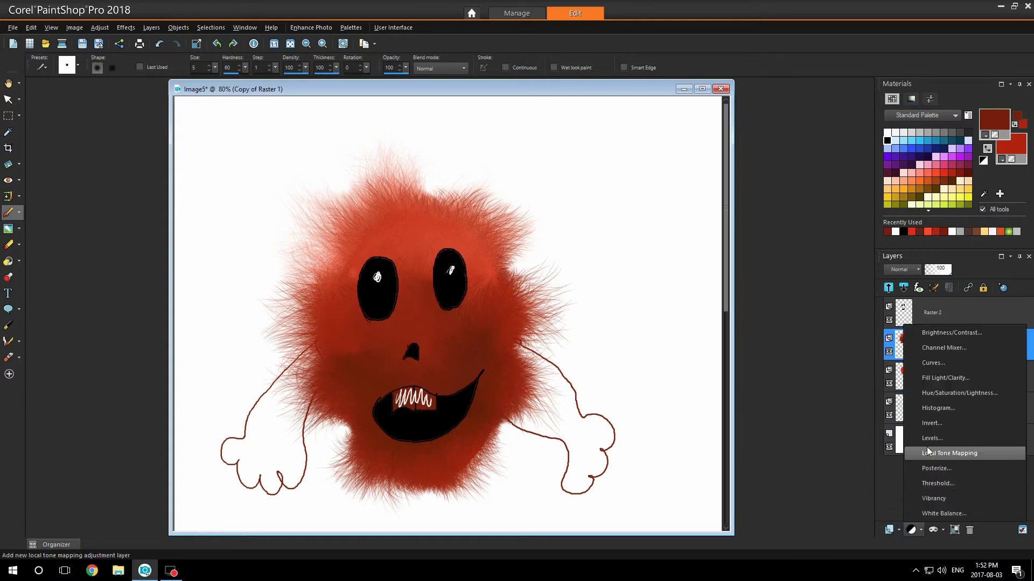
click(892, 530)
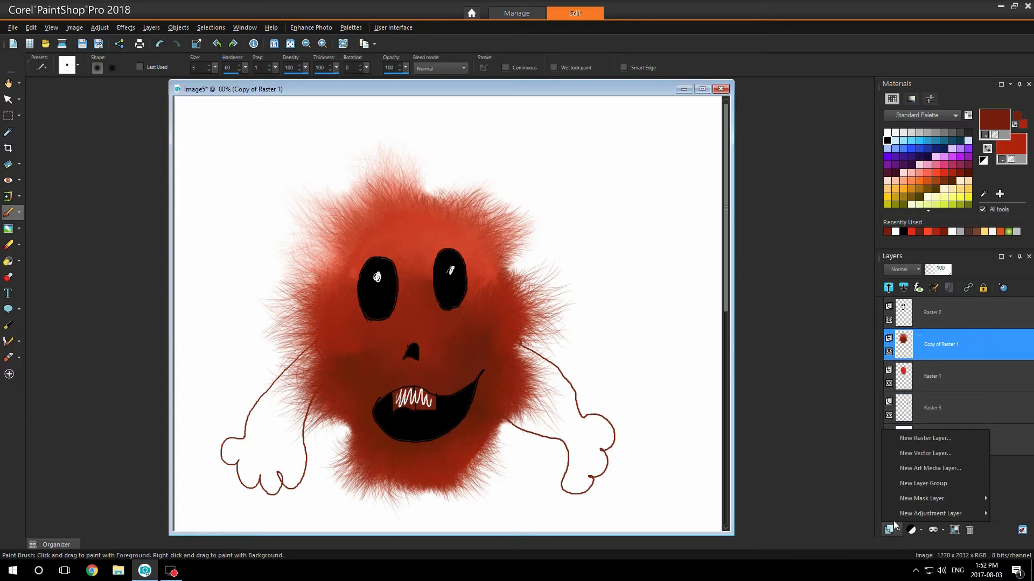
click(912, 437)
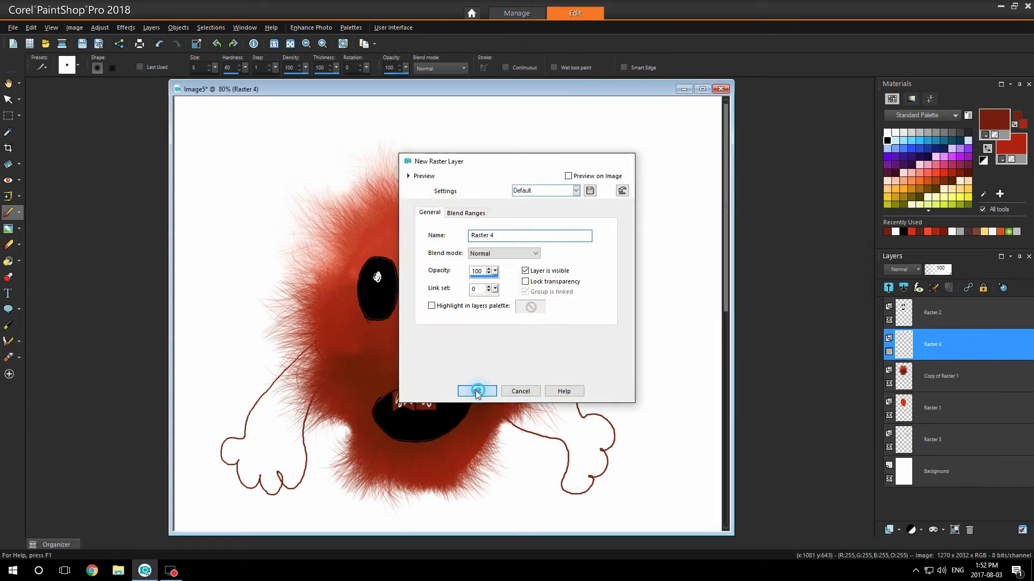
click(477, 391)
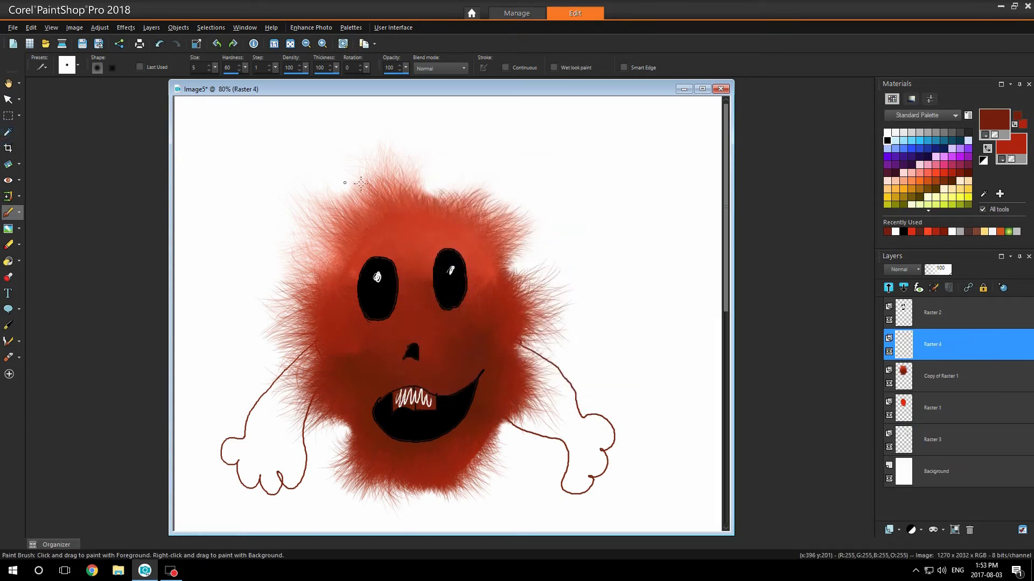
Step: Set the colour to yellow and test a Dense Dot brush dab, then undo it
click(960, 196)
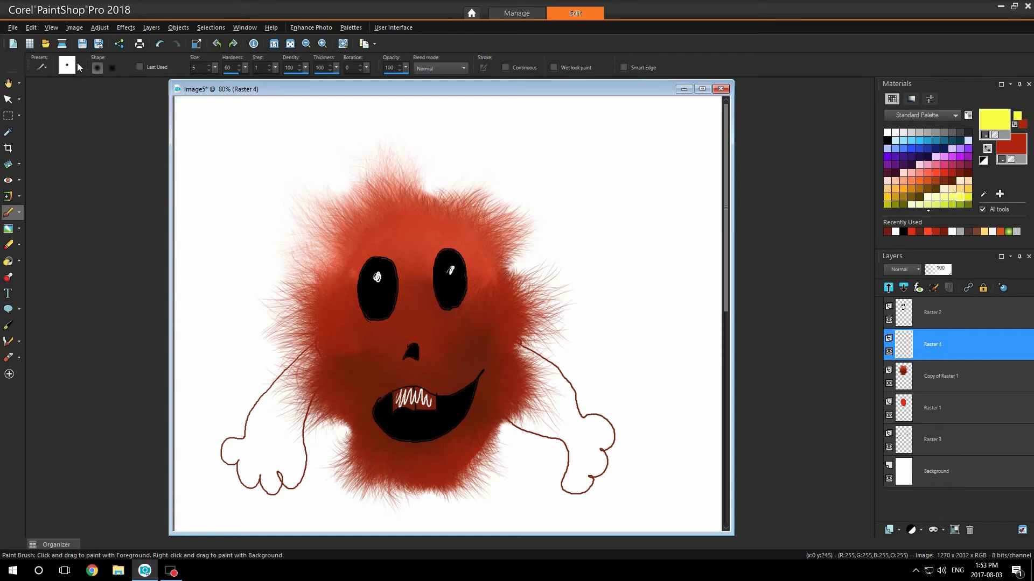
click(68, 66)
drag(285, 119, 285, 133)
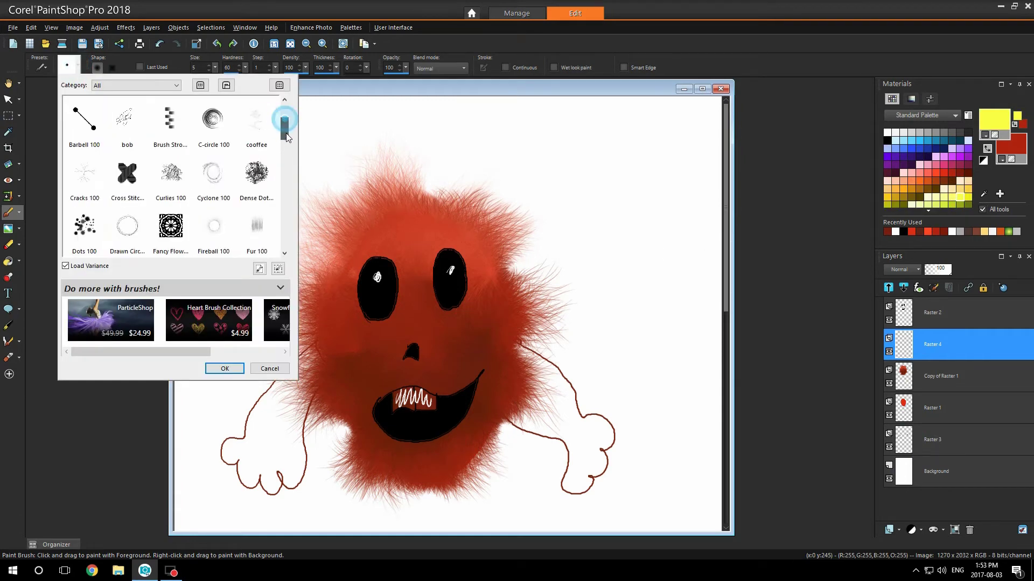
click(263, 174)
double_click(262, 173)
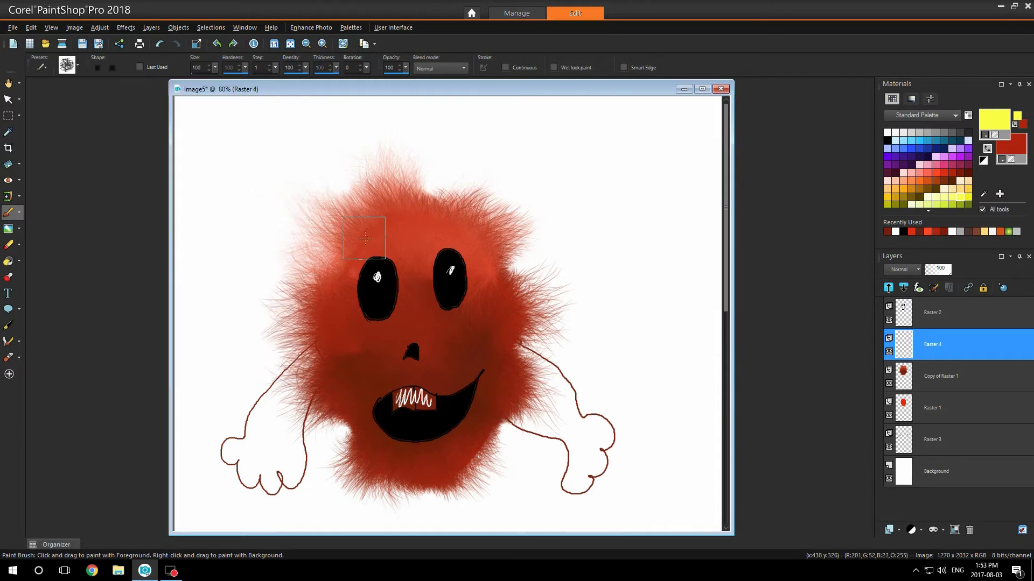
drag(362, 228, 380, 220)
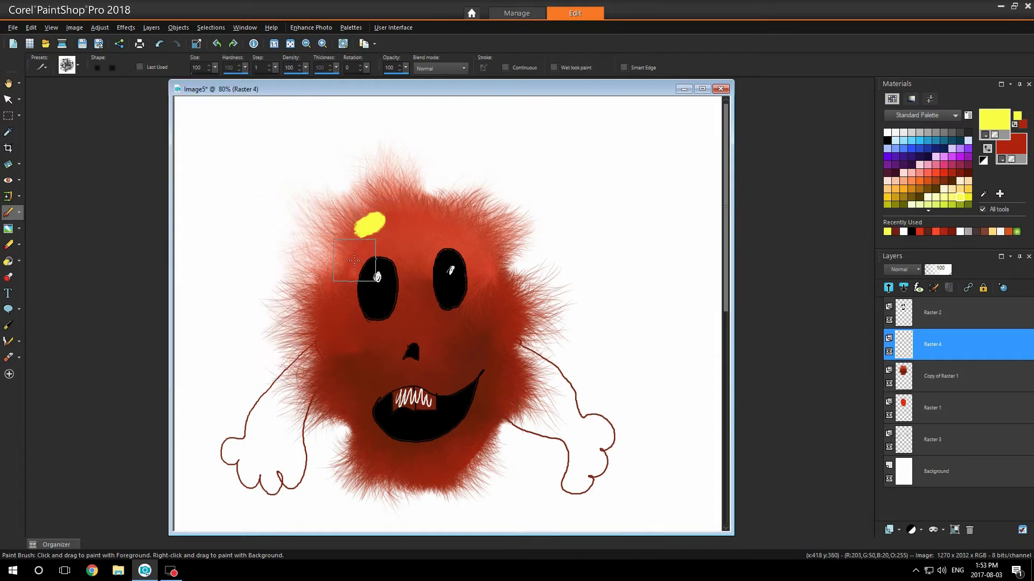
key(ctrl+z)
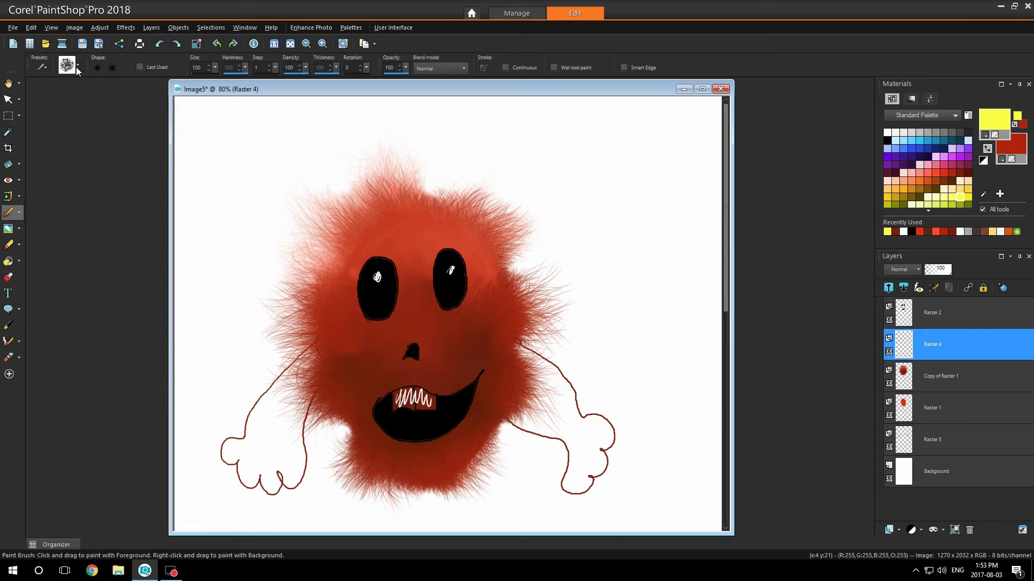
Step: Paint yellow dots across the forehead with the Dots 100 brush preset
click(78, 68)
click(83, 226)
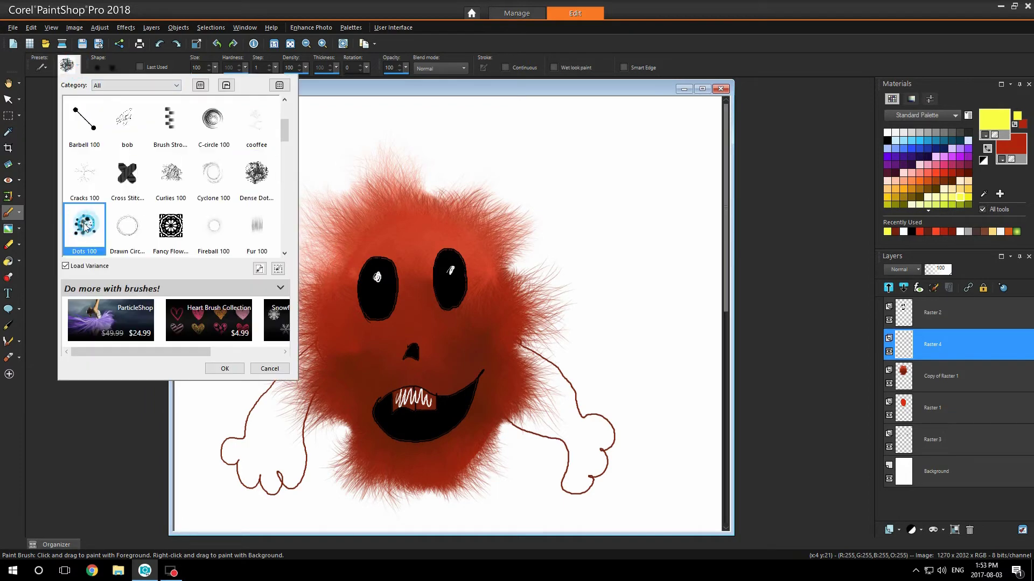
click(225, 368)
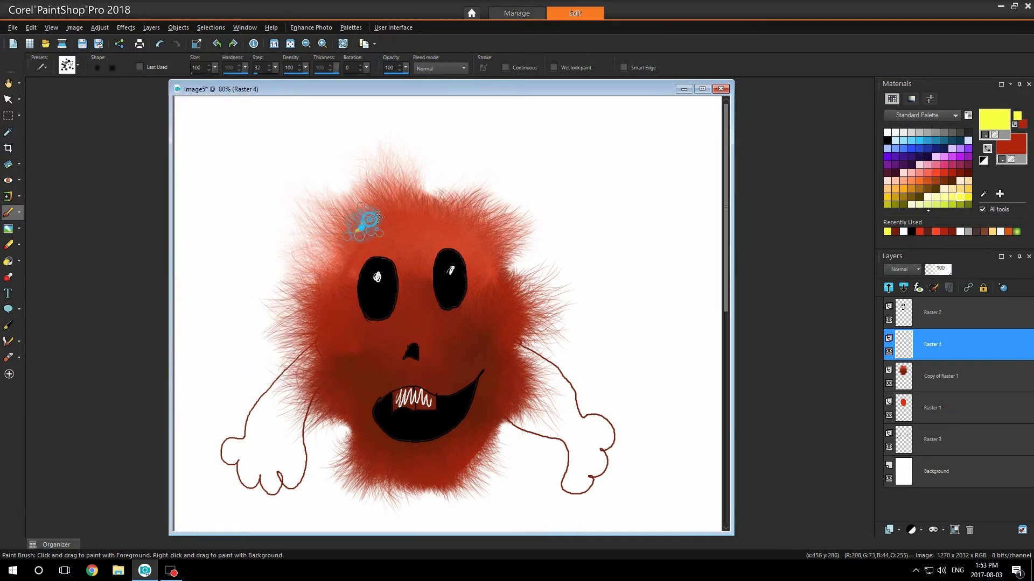
mouse_move(360, 228)
mouse_down()
mouse_move(390, 213)
mouse_move(456, 208)
mouse_move(477, 229)
mouse_up()
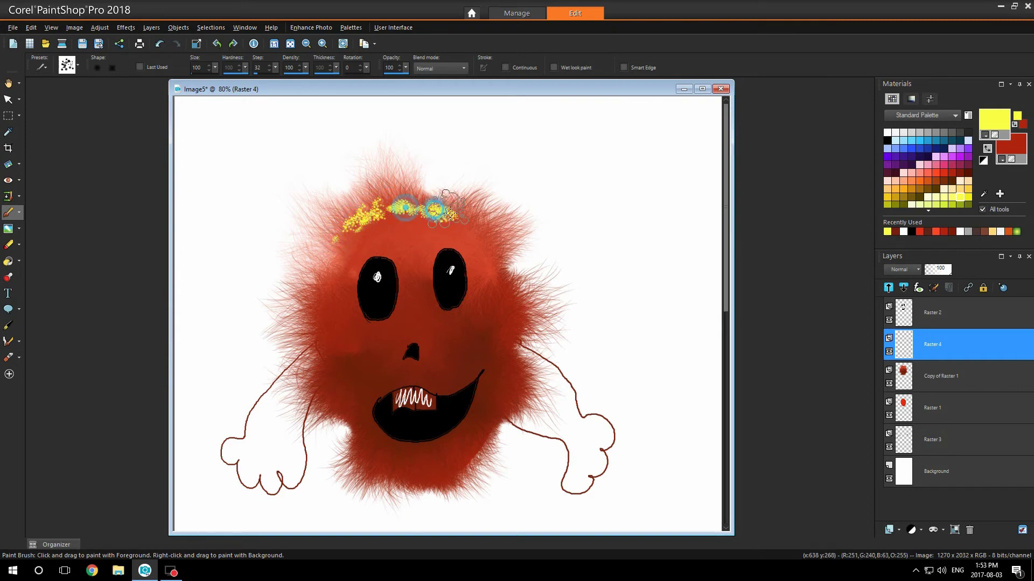
Step: Smear the yellow forehead dots into soft streaks with a size-36 Smudge Brush
click(8, 229)
mouse_move(344, 230)
mouse_down()
mouse_move(396, 247)
mouse_move(443, 229)
mouse_move(443, 212)
mouse_up()
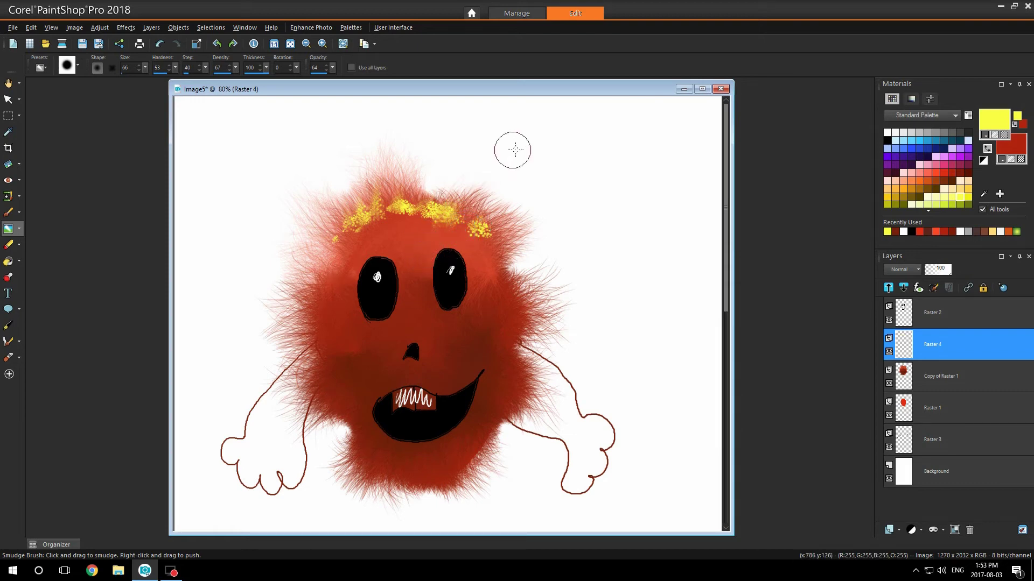
drag(513, 150, 518, 145)
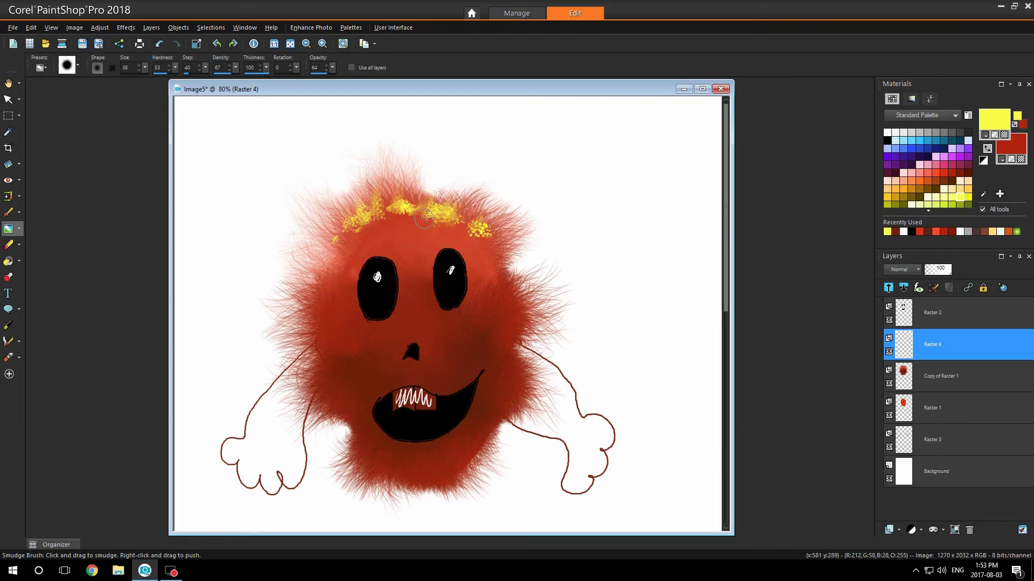
mouse_move(426, 218)
mouse_down()
mouse_move(449, 203)
mouse_move(485, 233)
mouse_up()
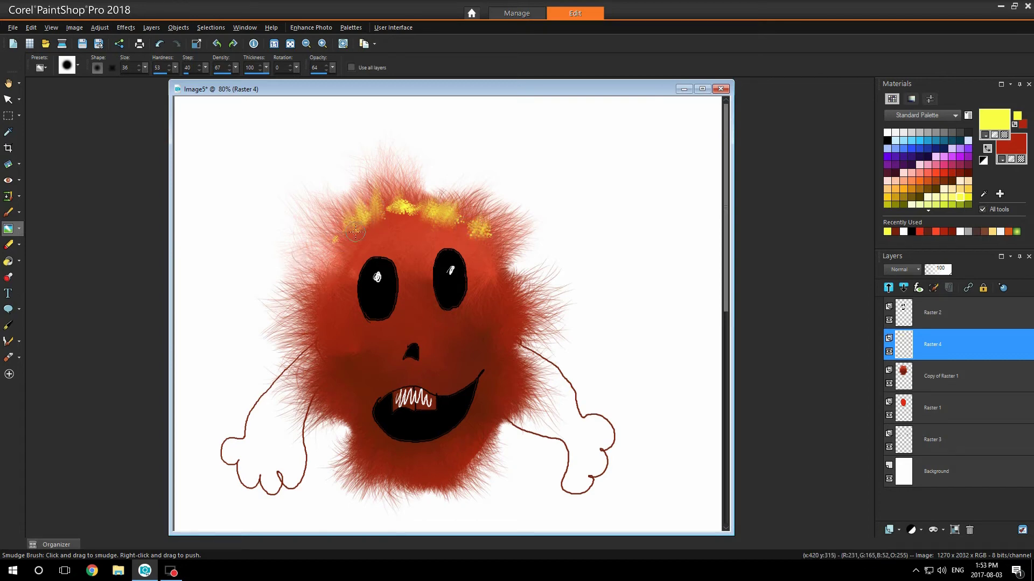
scroll(385, 274, down, 1)
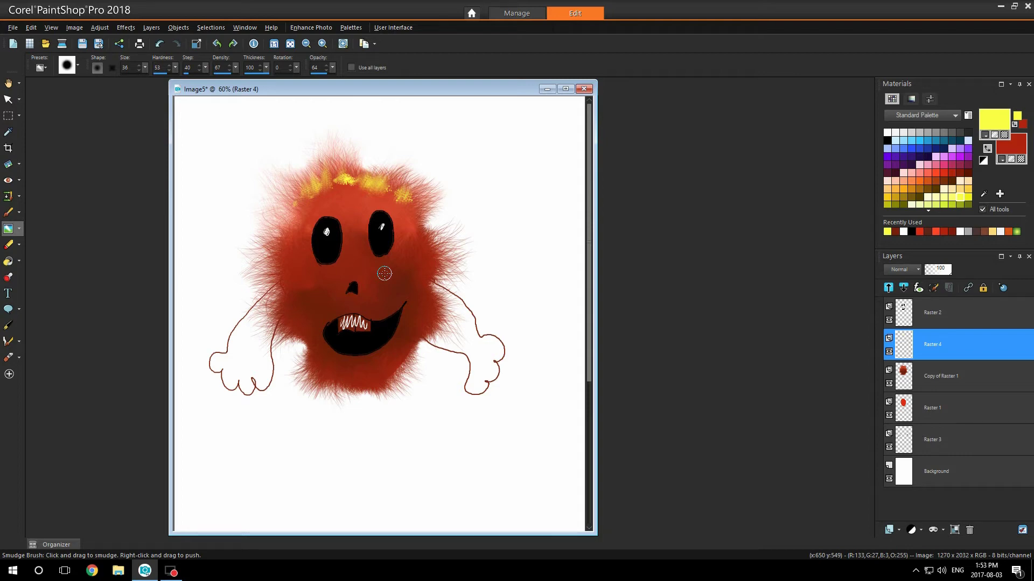
Step: Close the creature image through the save prompt and open IMG_2215.JPG from the Organizer
click(588, 88)
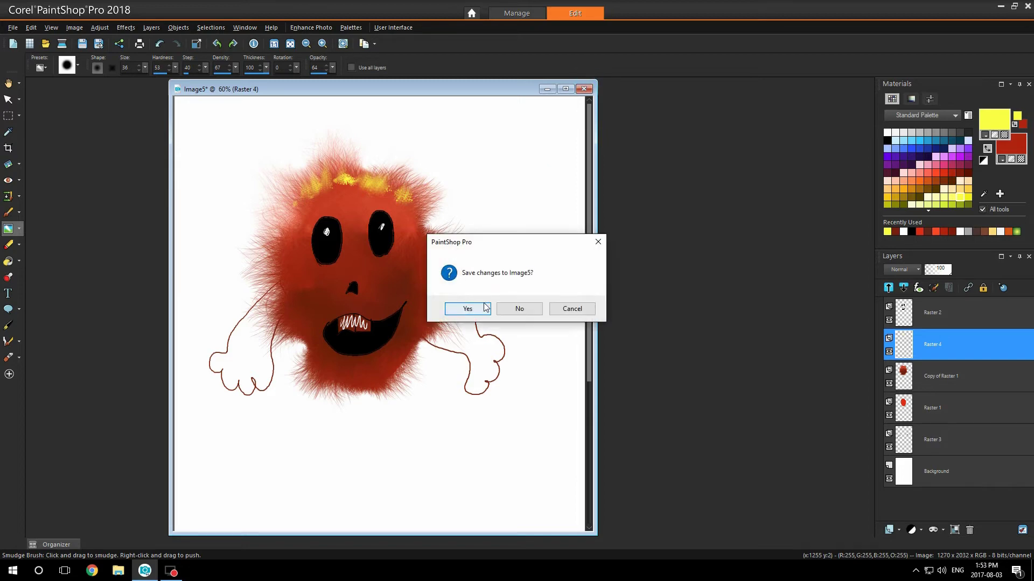
click(520, 309)
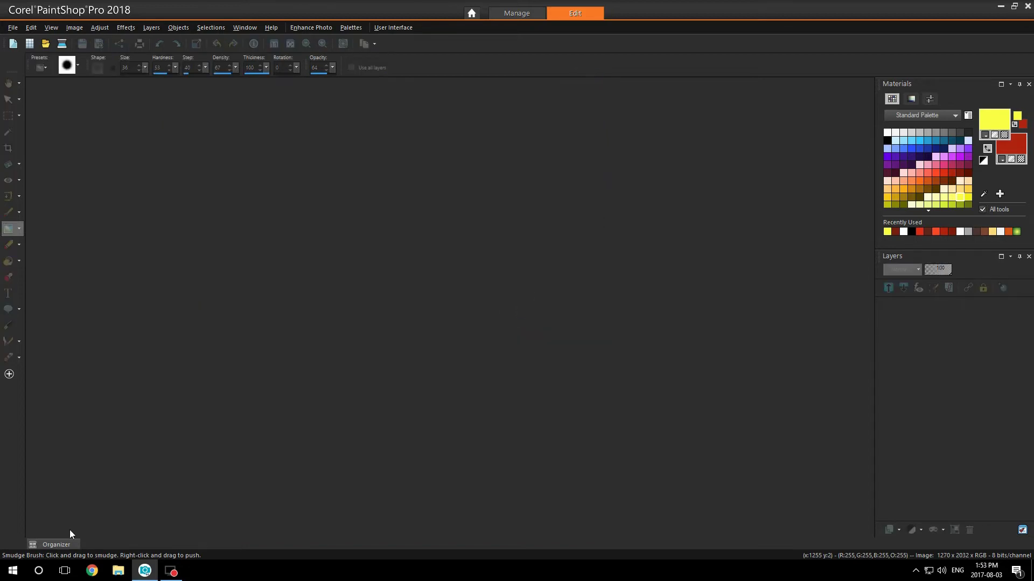
click(60, 543)
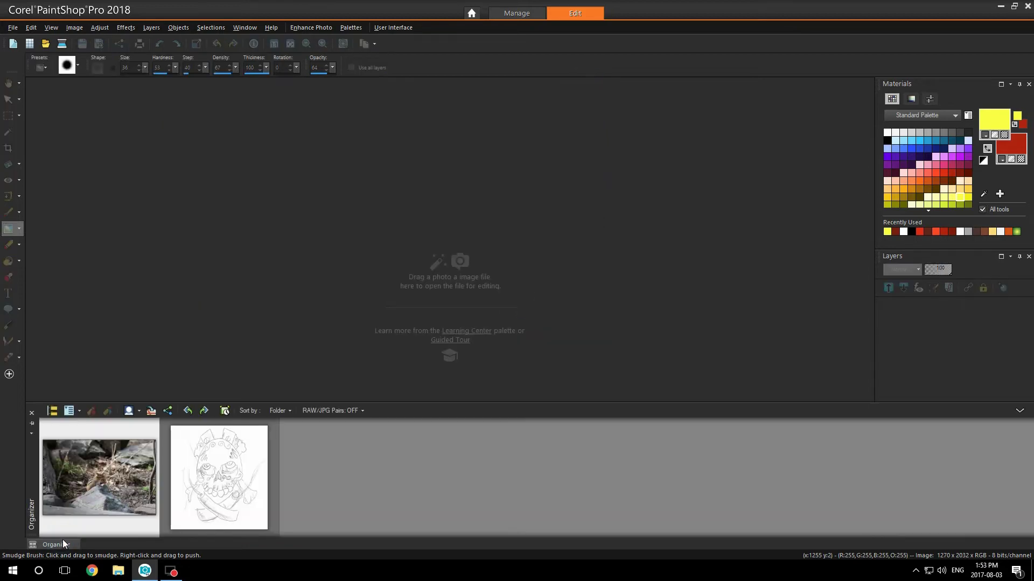
double_click(105, 448)
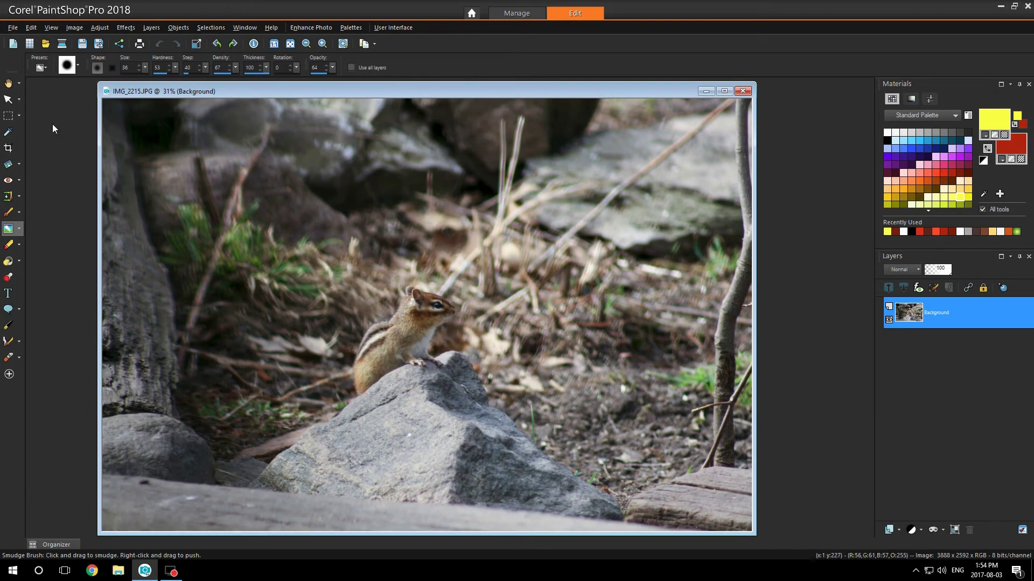
Step: Crop the chipmunk photo to a rectangle drawn around the chipmunk and its rock
click(11, 115)
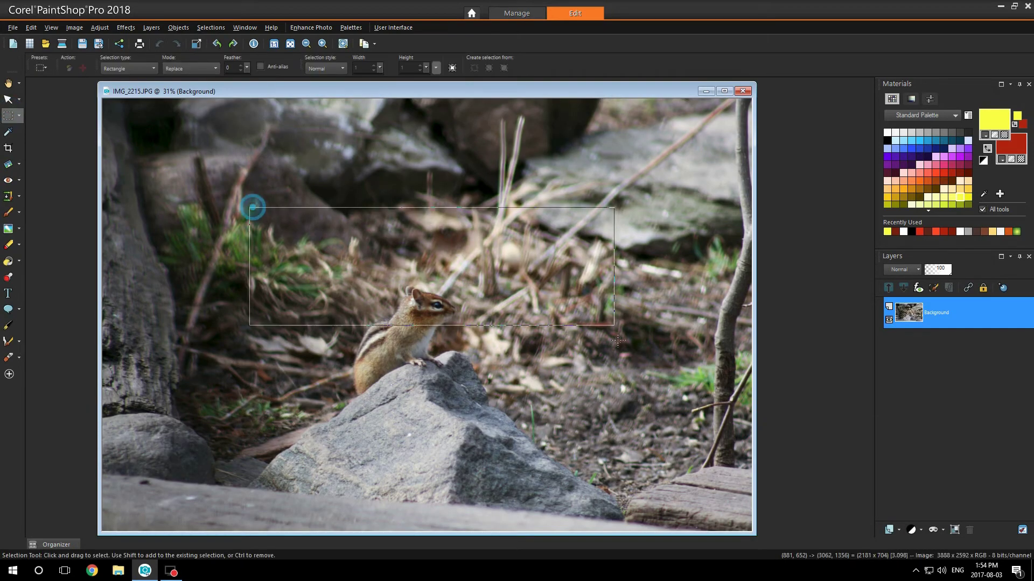
drag(249, 207, 628, 500)
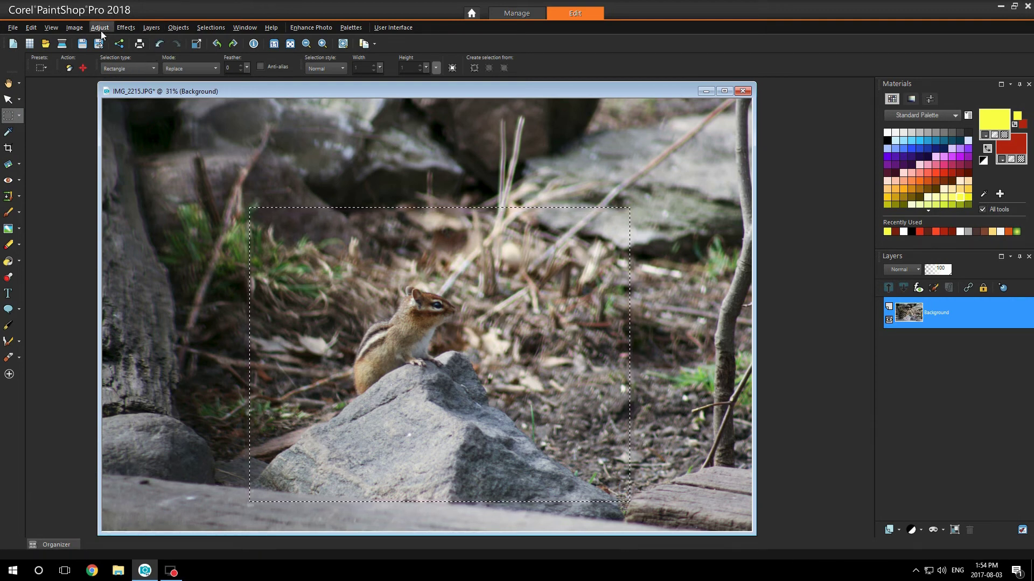
click(75, 27)
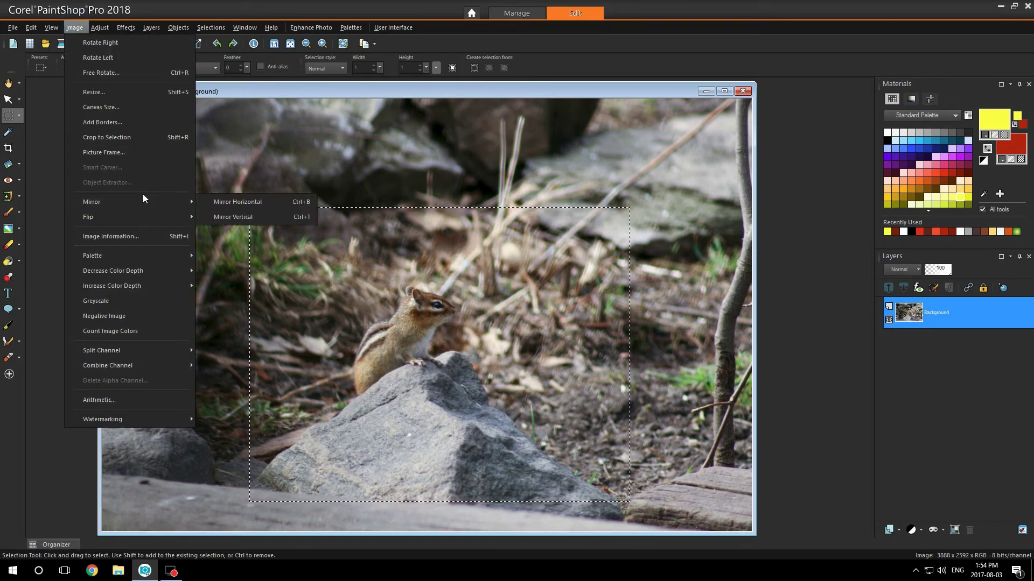
click(140, 136)
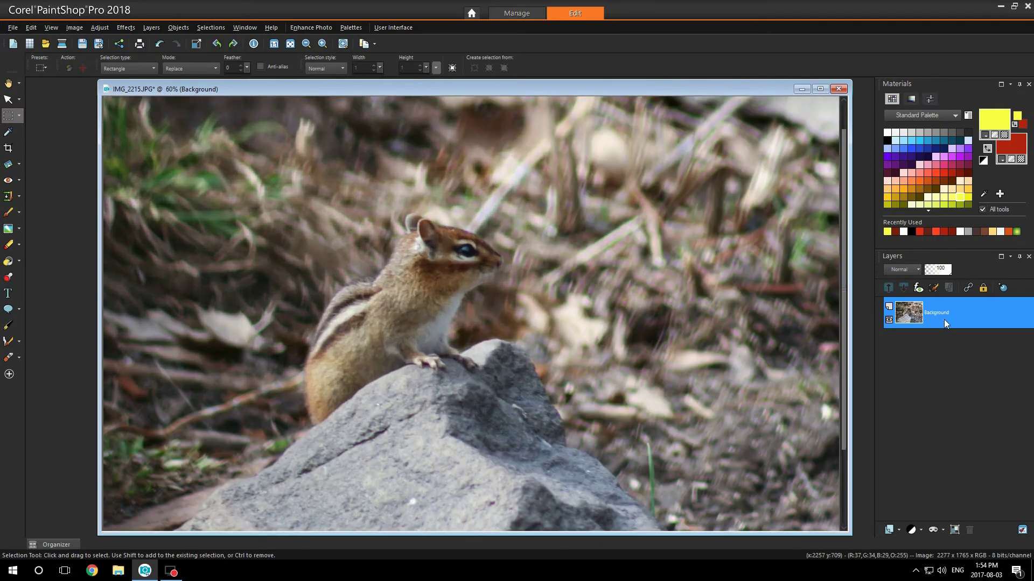
Step: Duplicate the Background layer and add a new raster layer flood-filled with light grey
right_click(944, 319)
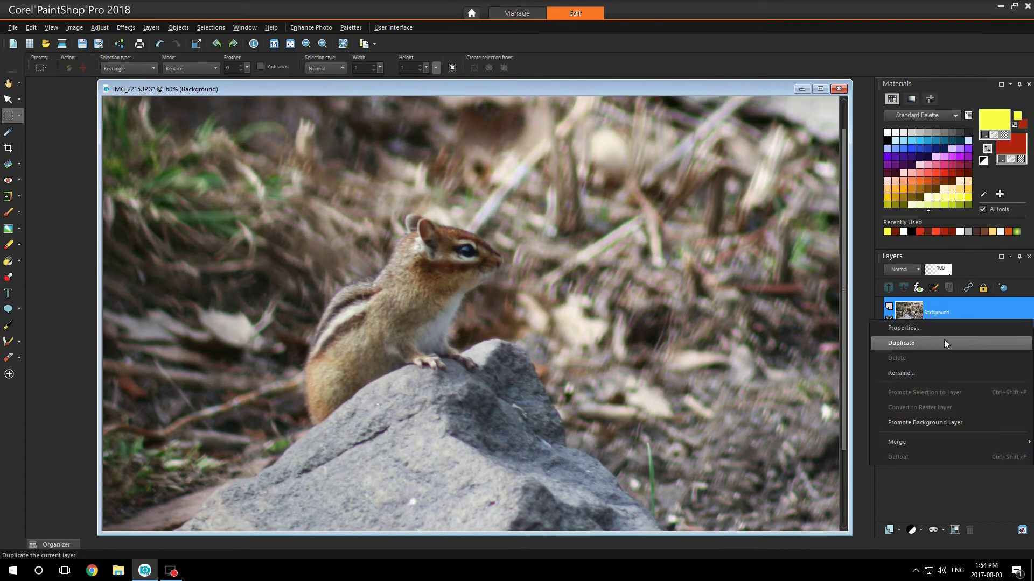
click(944, 343)
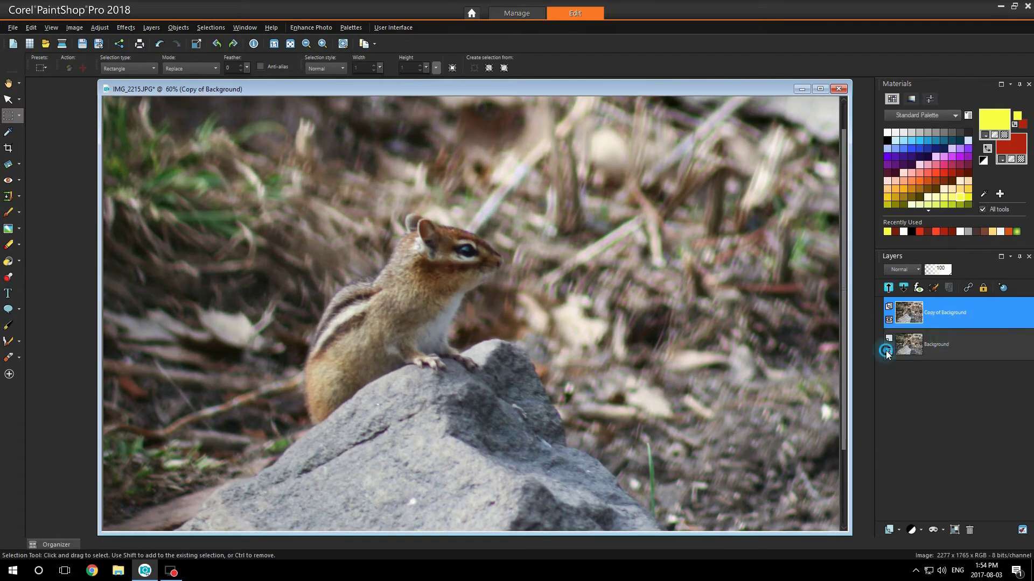
click(897, 529)
click(913, 440)
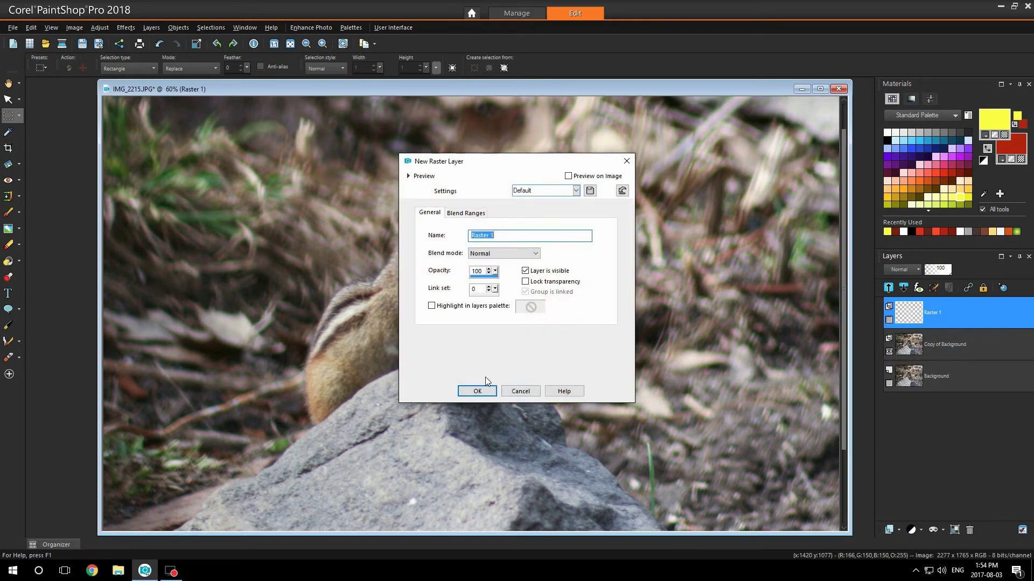
click(482, 394)
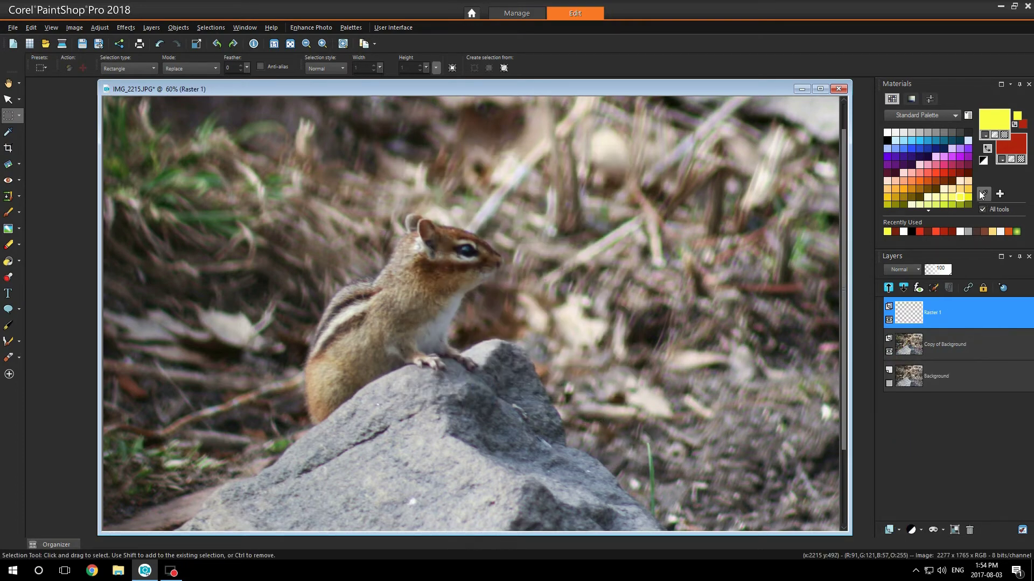
click(919, 132)
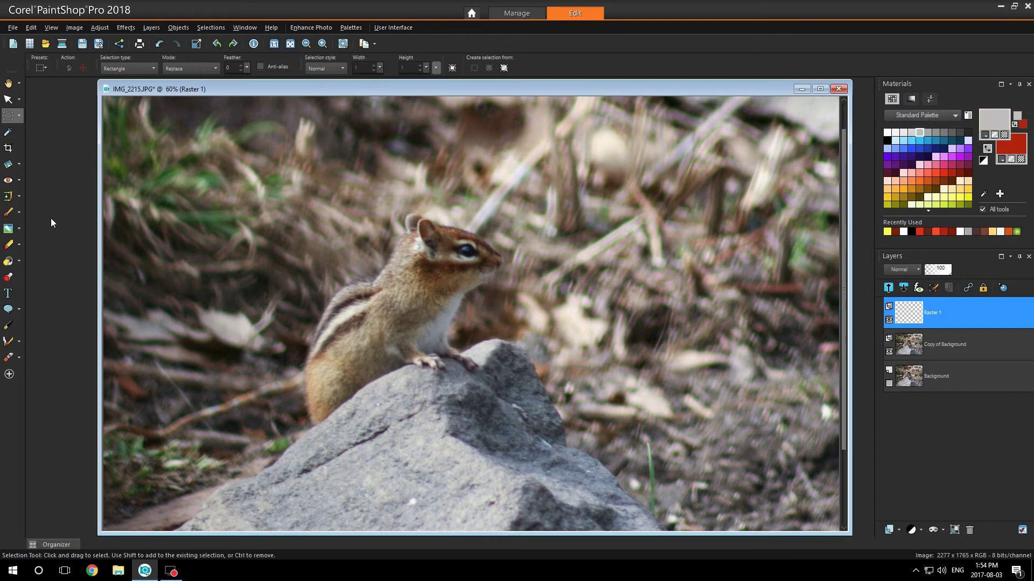
click(8, 260)
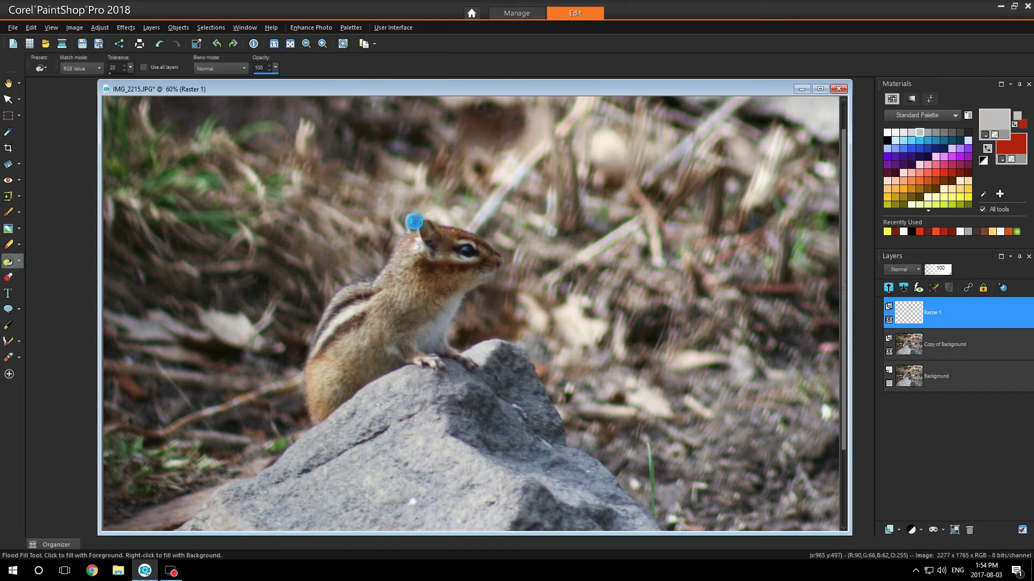
click(410, 222)
Step: Promote the Background layer and move the grey Raster 1 to the bottom of the stack
right_click(968, 372)
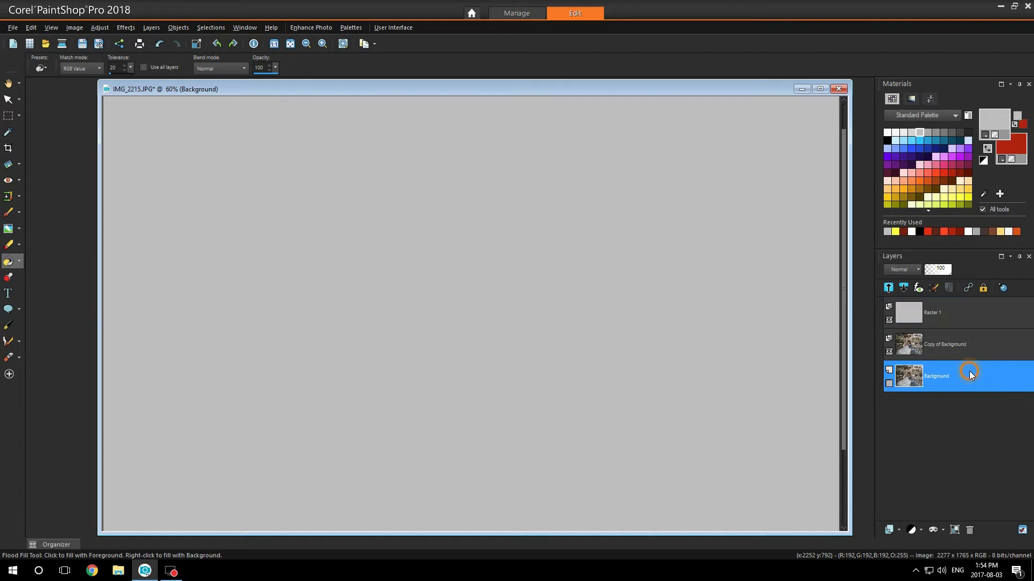
click(972, 472)
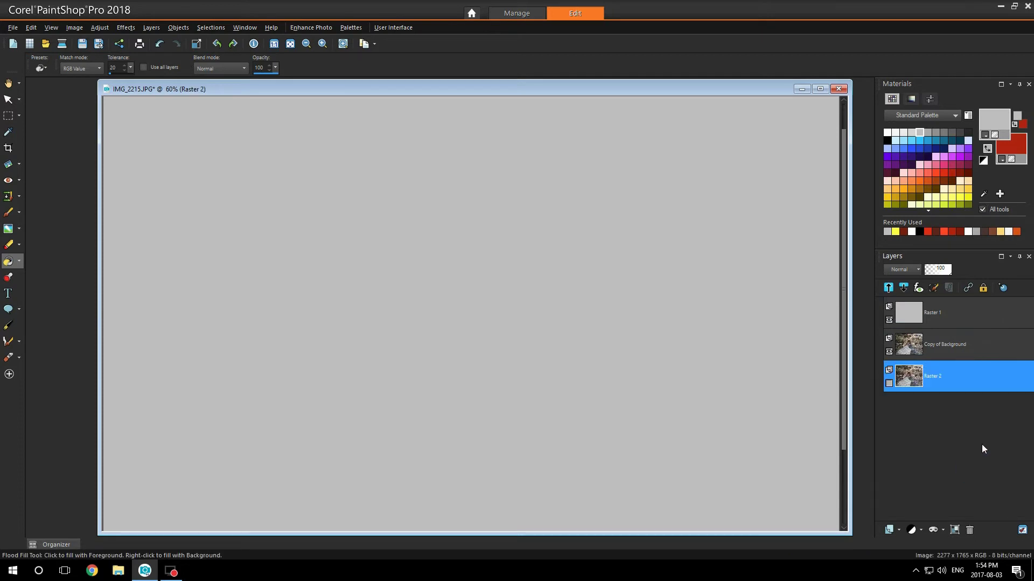
drag(1005, 318, 994, 392)
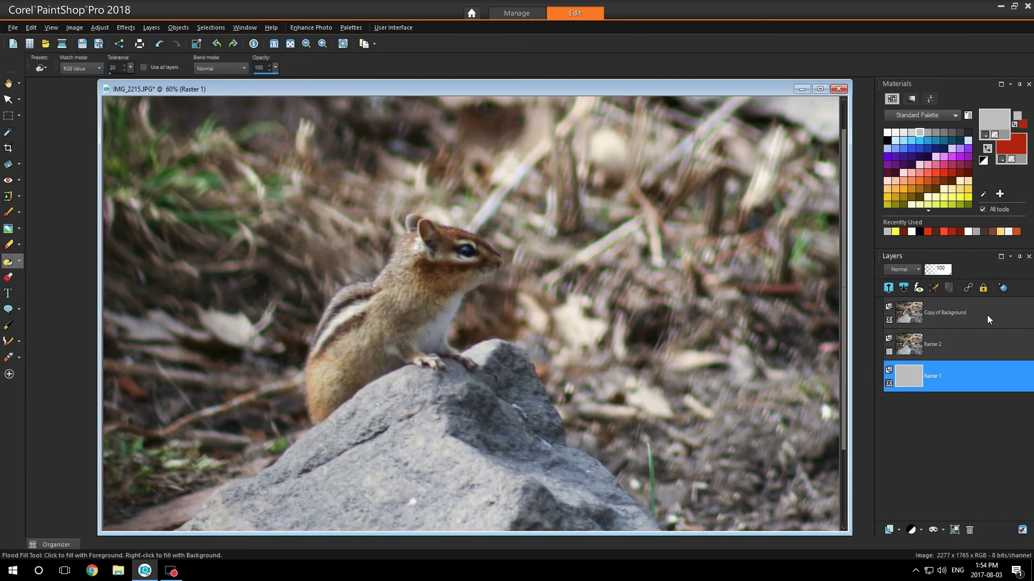
click(988, 316)
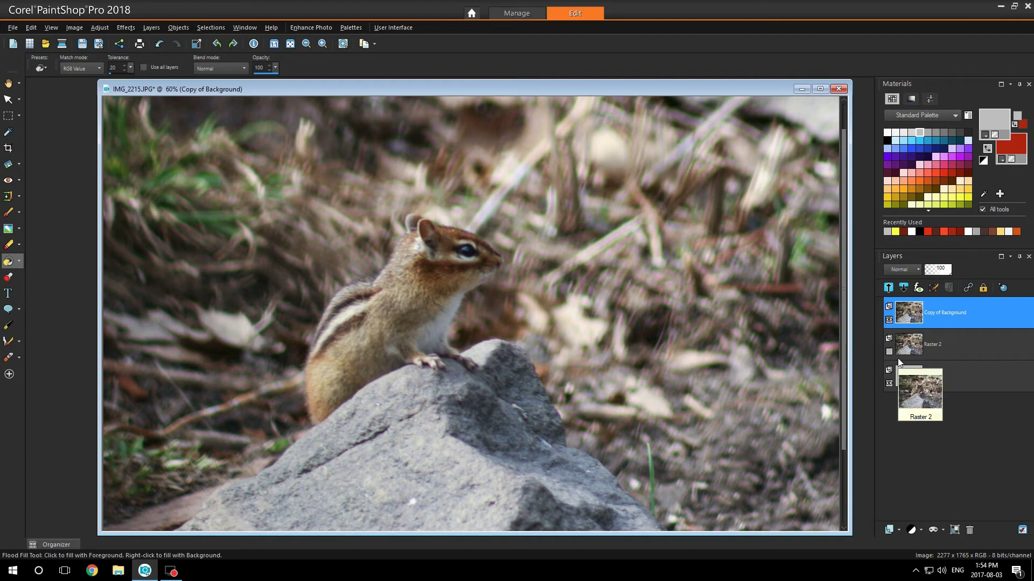
Step: With the Paint Brush and white/black colours, enter Edit Selection and choose the Round 10 tip
click(11, 214)
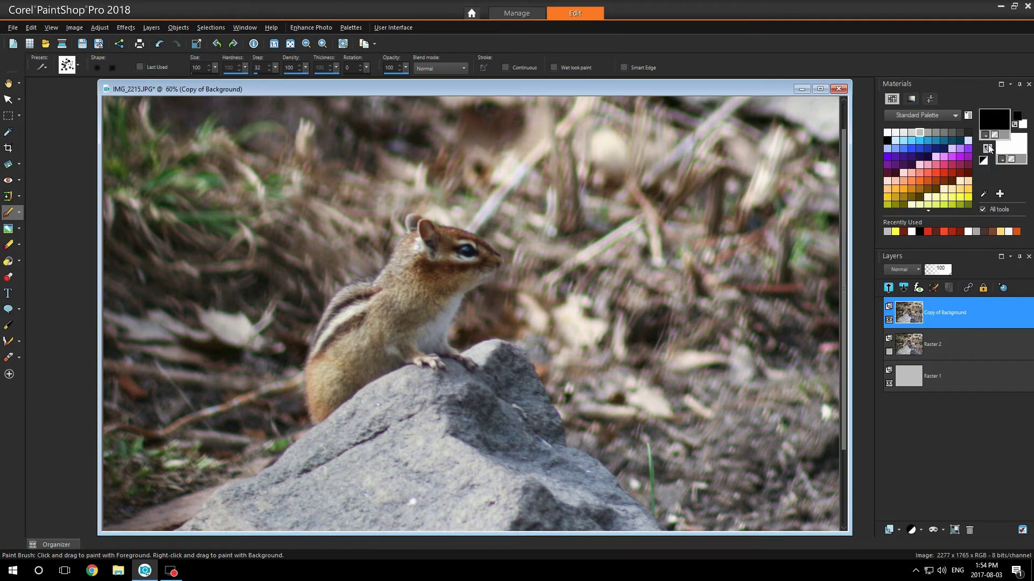
click(982, 160)
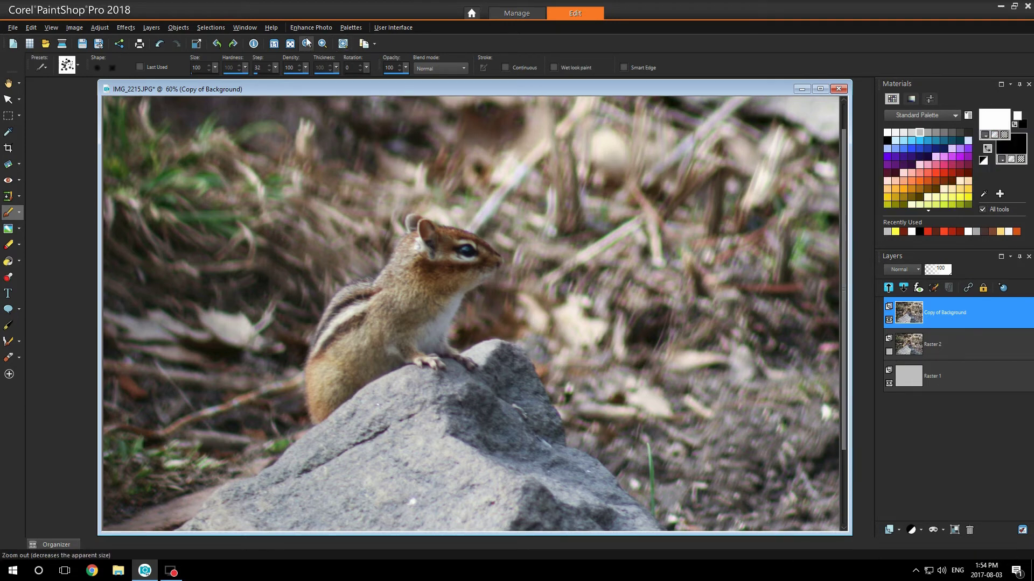
click(239, 29)
mouse_move(311, 27)
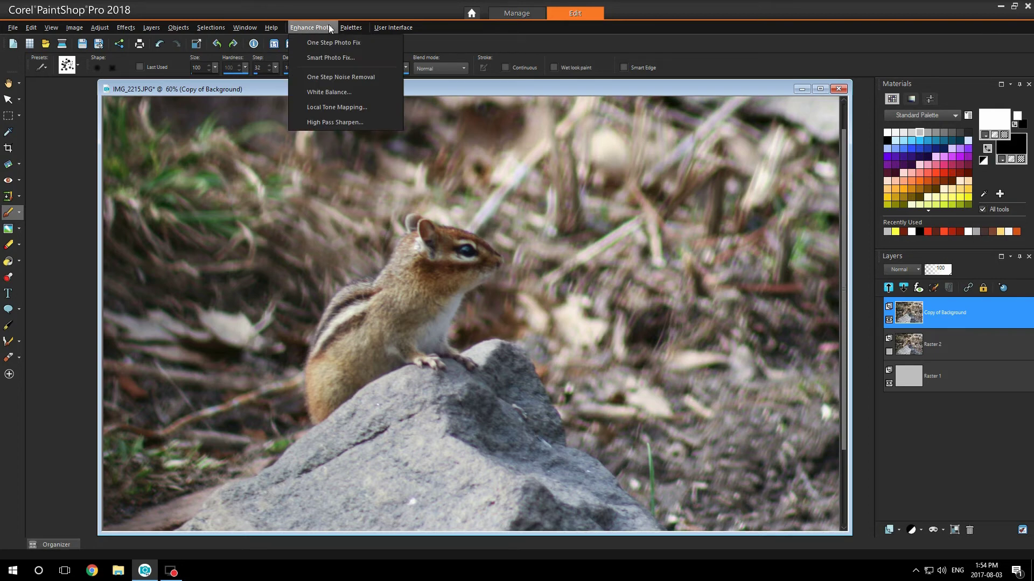
click(369, 7)
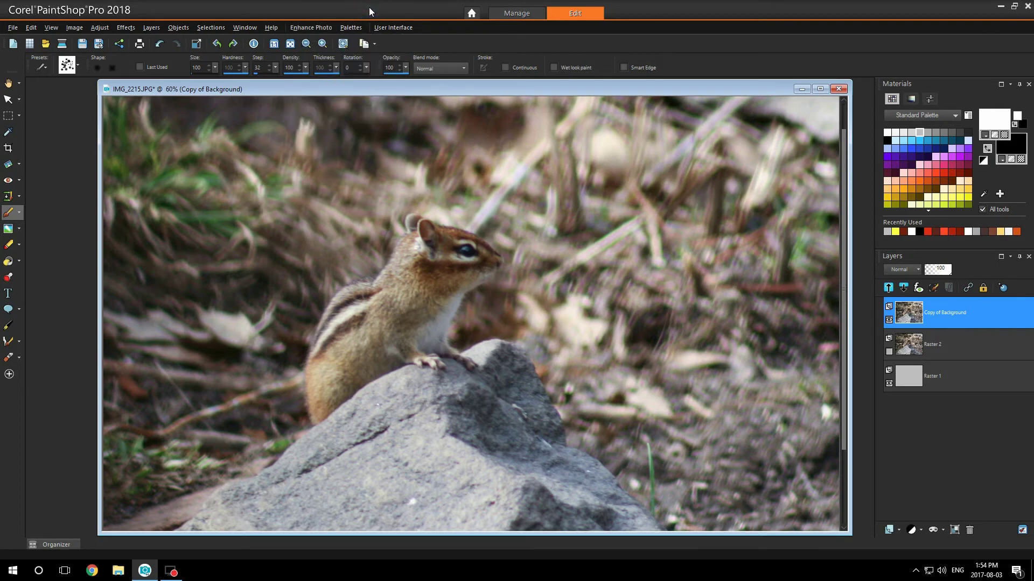
click(217, 26)
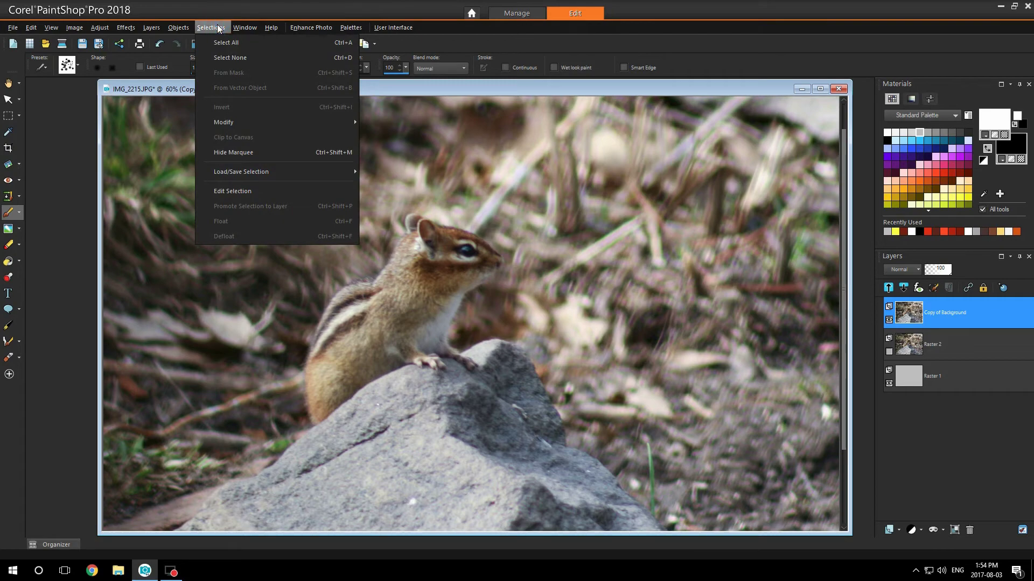
click(265, 191)
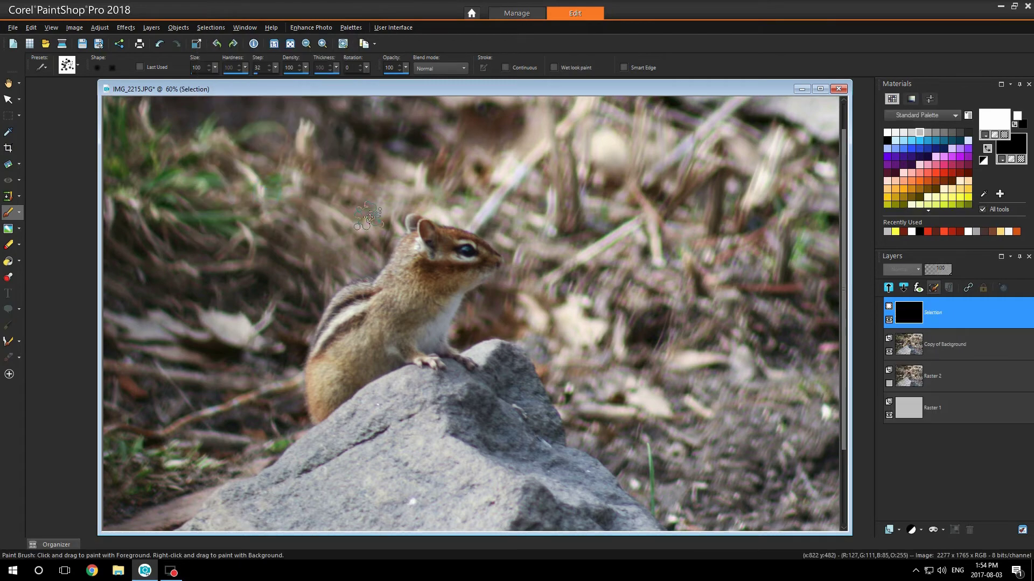
click(79, 65)
drag(287, 137, 286, 115)
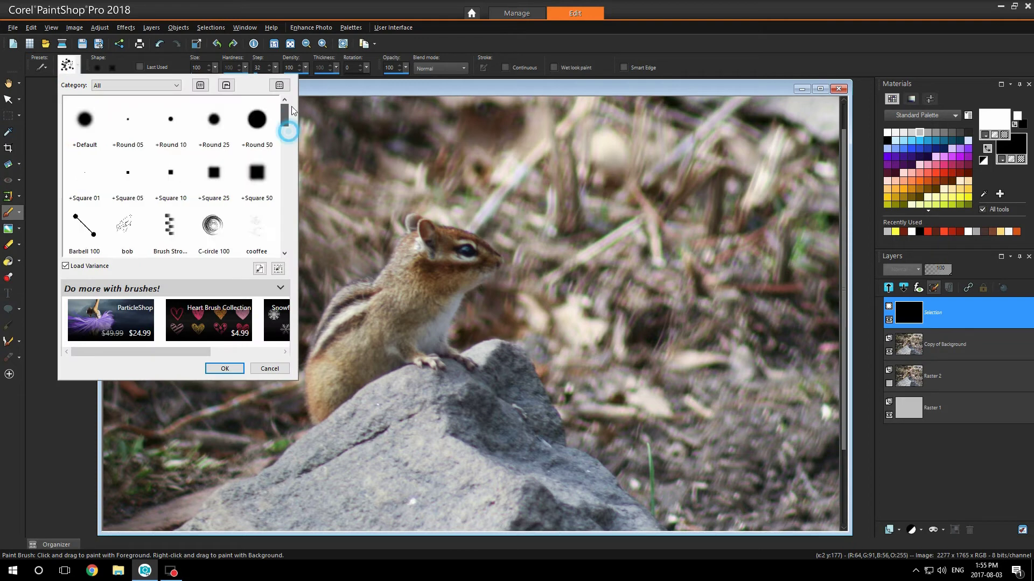
double_click(175, 124)
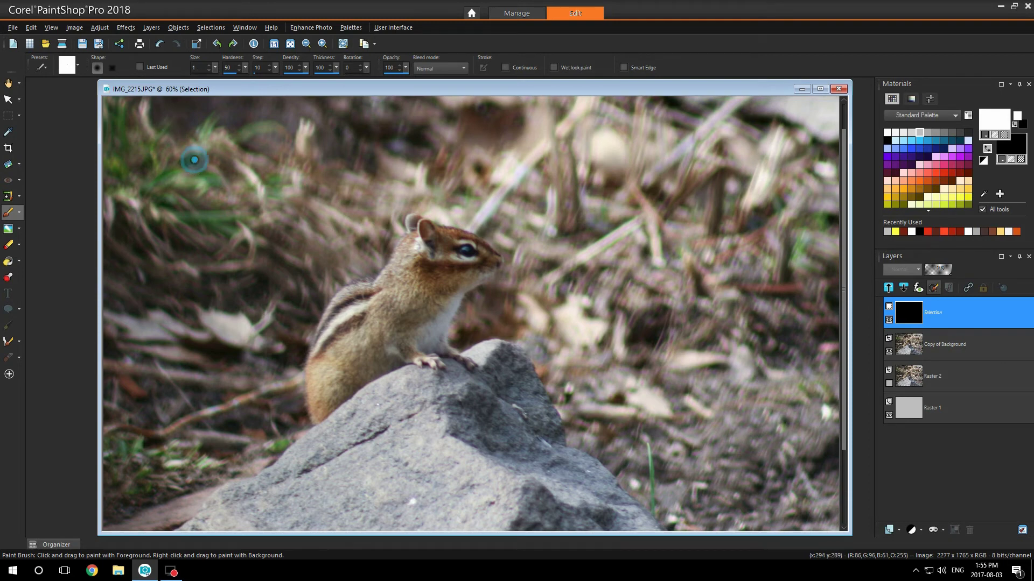
Step: Paint the selection mask over the chipmunk and the rock top with a size-91 brush
drag(194, 160, 275, 190)
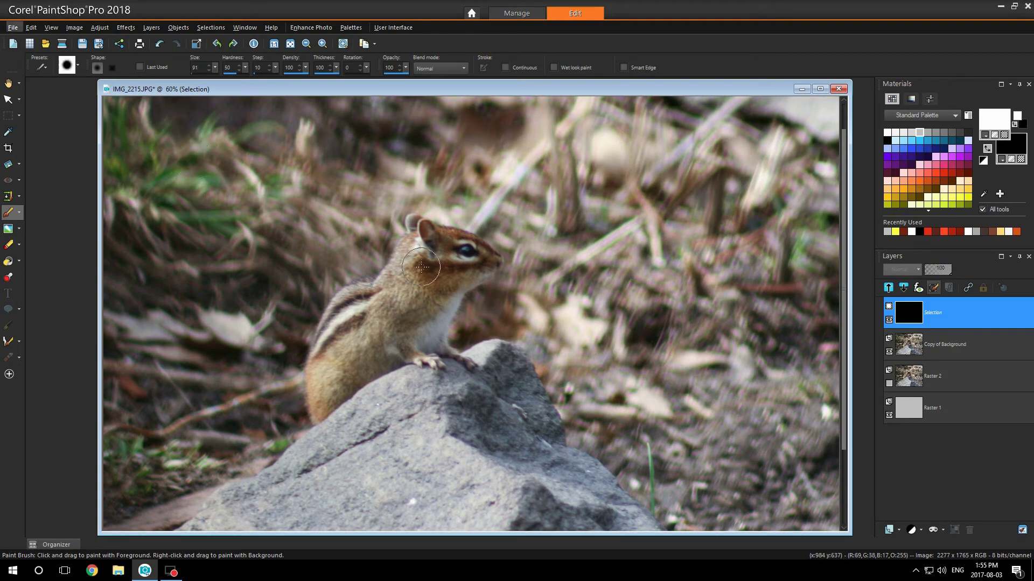
mouse_move(321, 397)
mouse_down()
mouse_move(350, 299)
mouse_move(411, 223)
mouse_move(519, 368)
mouse_move(301, 500)
mouse_move(236, 490)
mouse_move(319, 436)
mouse_move(349, 349)
mouse_up()
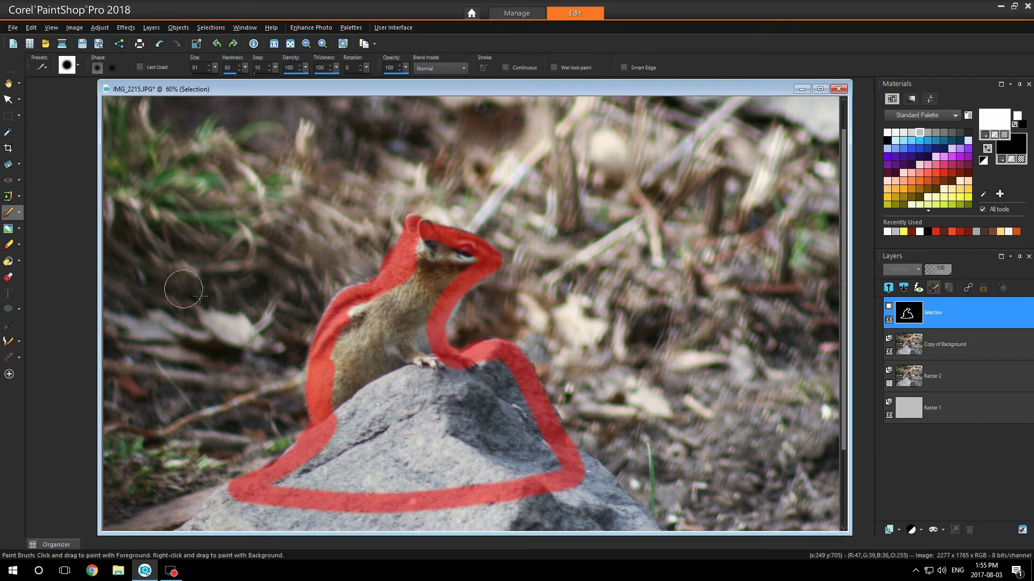
mouse_move(356, 323)
mouse_down()
mouse_move(422, 246)
mouse_move(422, 324)
mouse_up()
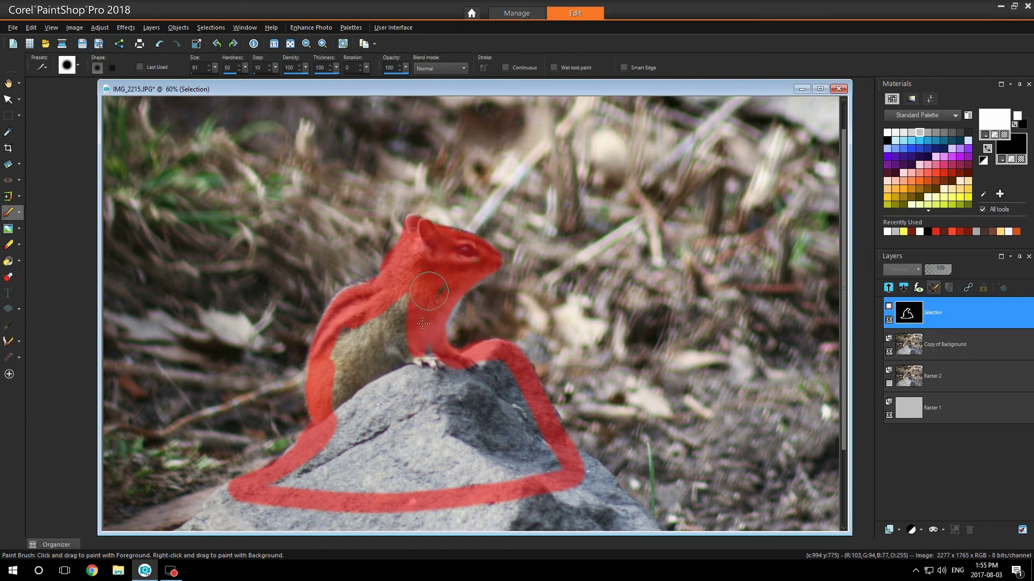
mouse_move(445, 313)
mouse_down()
mouse_move(530, 469)
mouse_move(275, 481)
mouse_move(335, 428)
mouse_move(355, 363)
mouse_move(343, 337)
mouse_move(404, 348)
mouse_move(420, 388)
mouse_move(505, 425)
mouse_up()
mouse_move(508, 463)
mouse_down()
mouse_move(316, 468)
mouse_move(372, 364)
mouse_move(442, 446)
mouse_move(361, 453)
mouse_up()
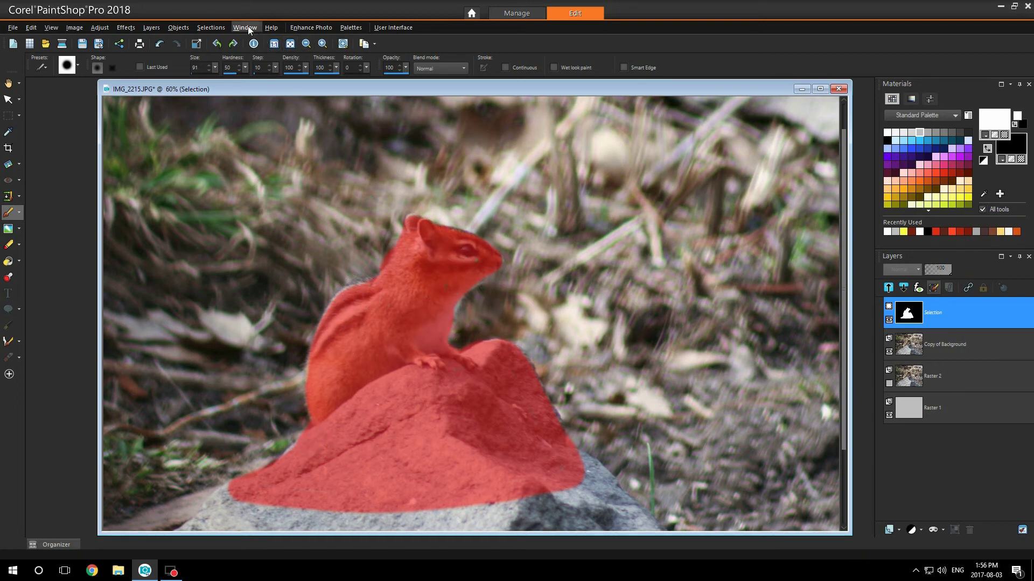
Step: Exit Edit Selection, promote the selection to a layer, and hide Copy of Background
click(211, 29)
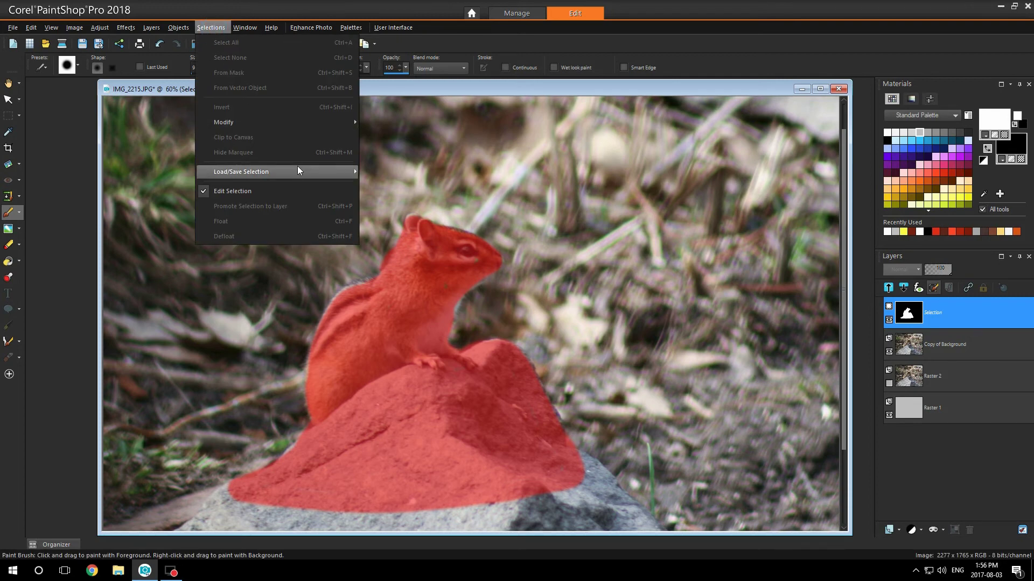
mouse_move(241, 173)
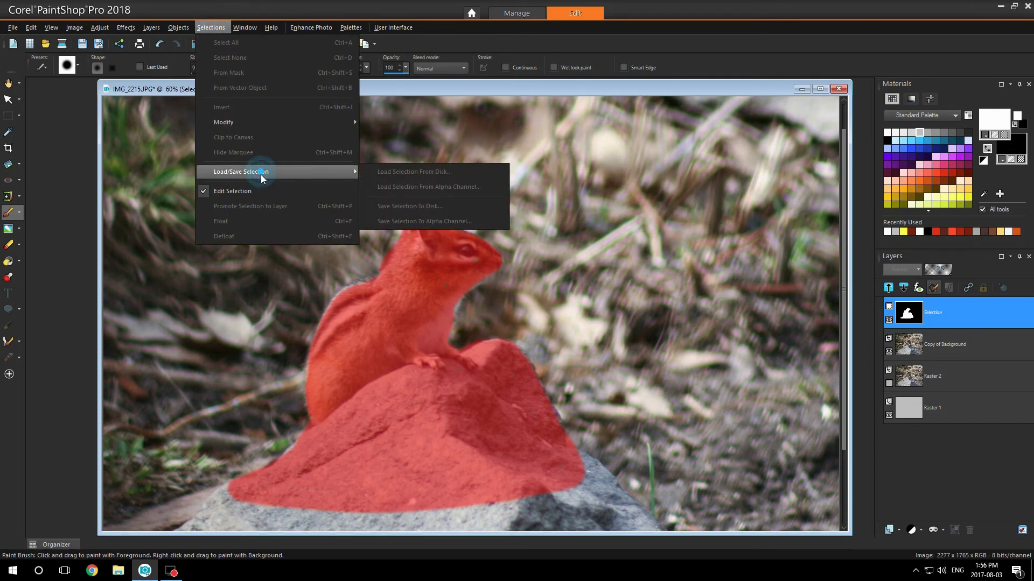
click(243, 191)
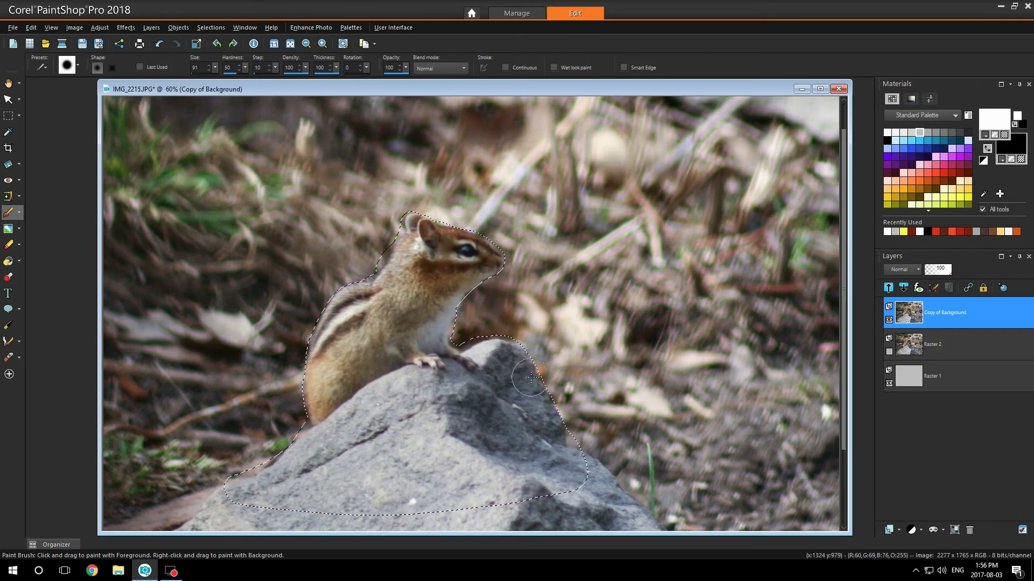
click(208, 27)
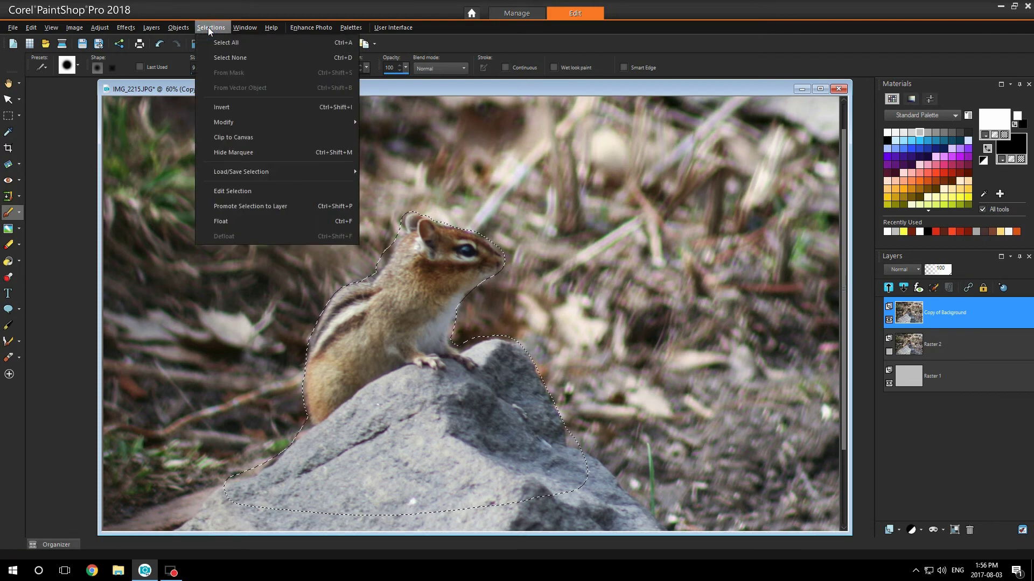
click(298, 206)
click(888, 352)
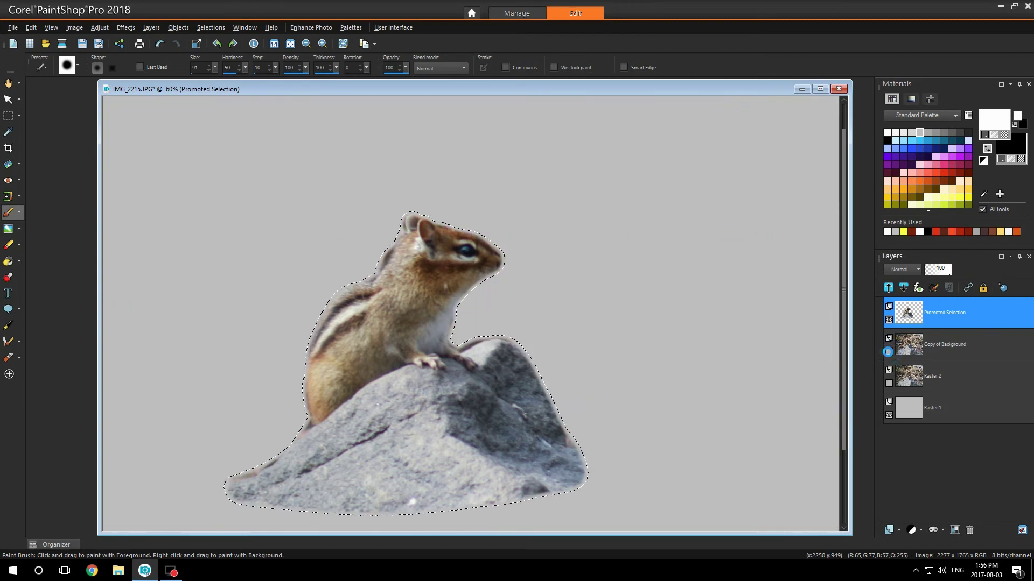
click(207, 27)
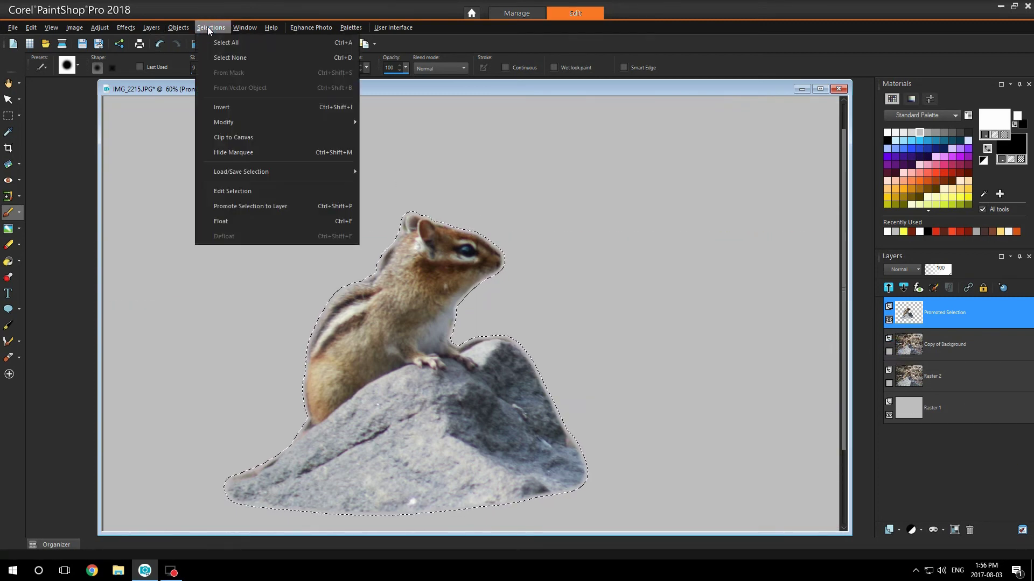
Step: Clear the selection and duplicate the Promoted Selection layer as Copy of Promoted Selection
click(231, 58)
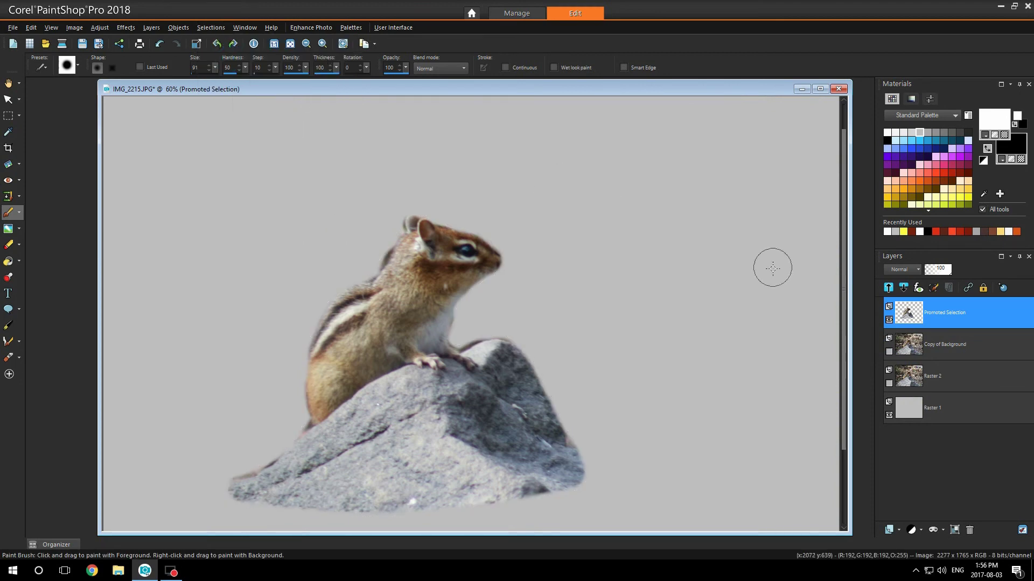
right_click(984, 317)
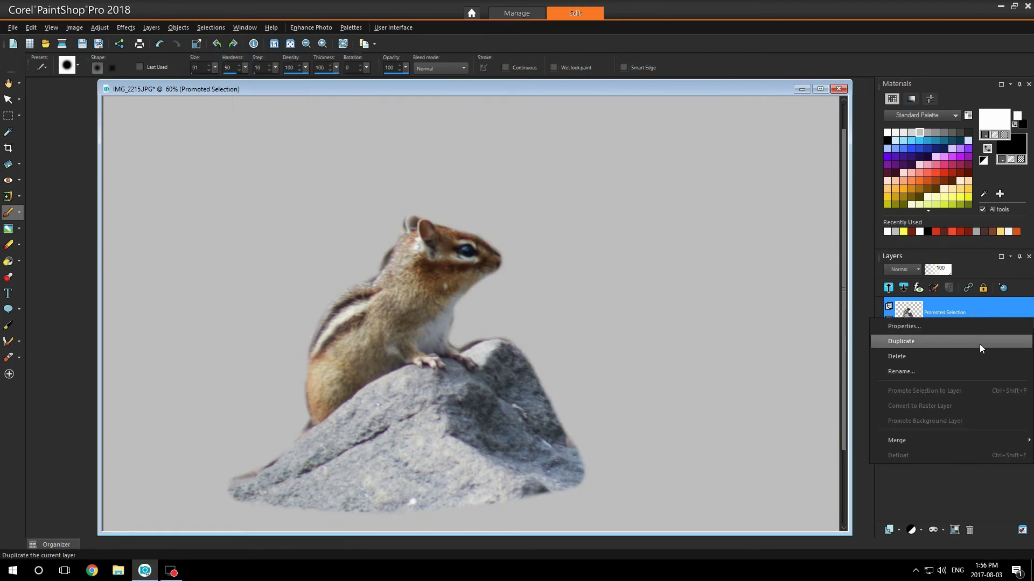
click(981, 343)
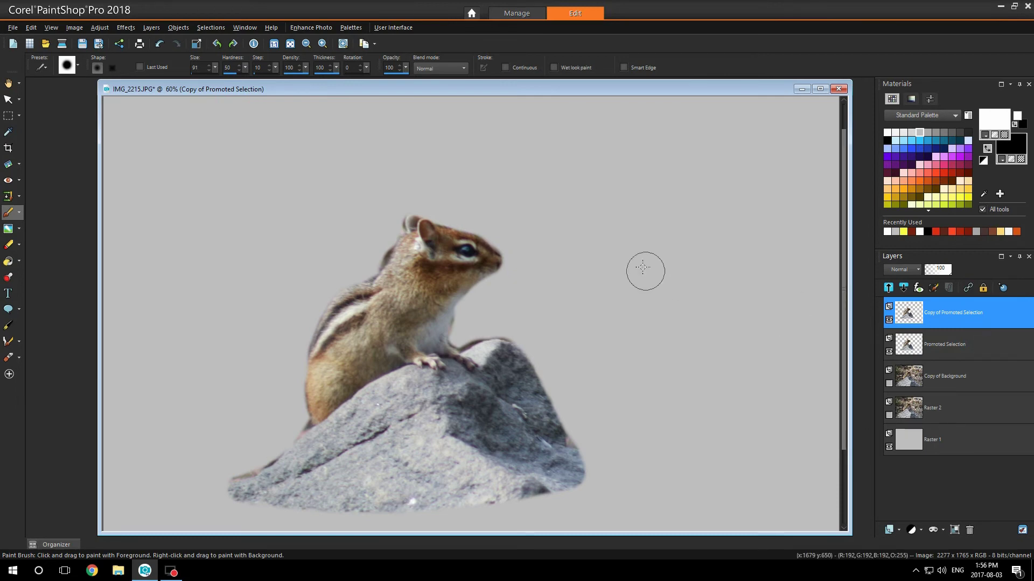
Step: In ParticleShop, sample the tan fur colour and paint smaller fur strokes over the haunch
click(125, 28)
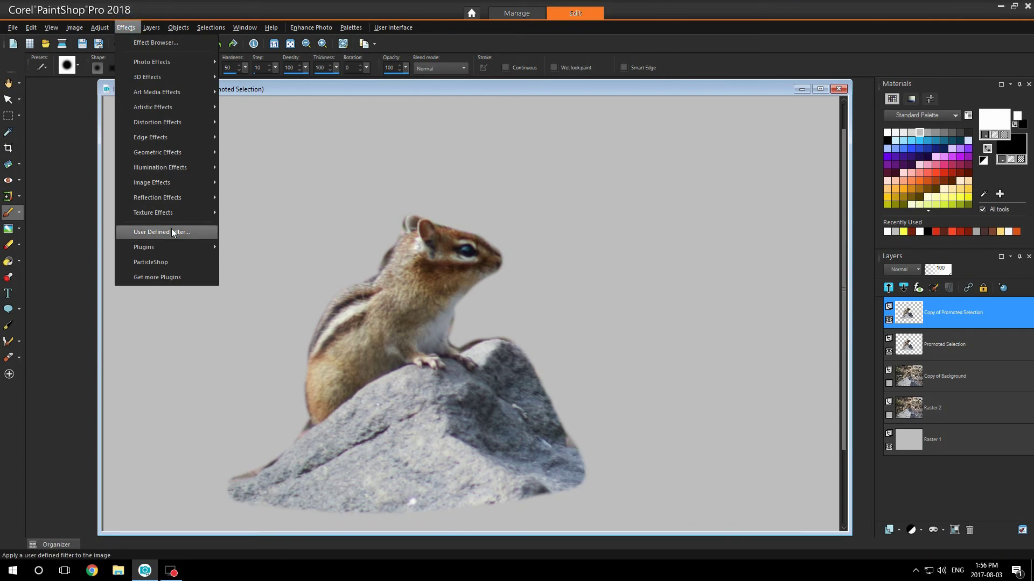
click(167, 254)
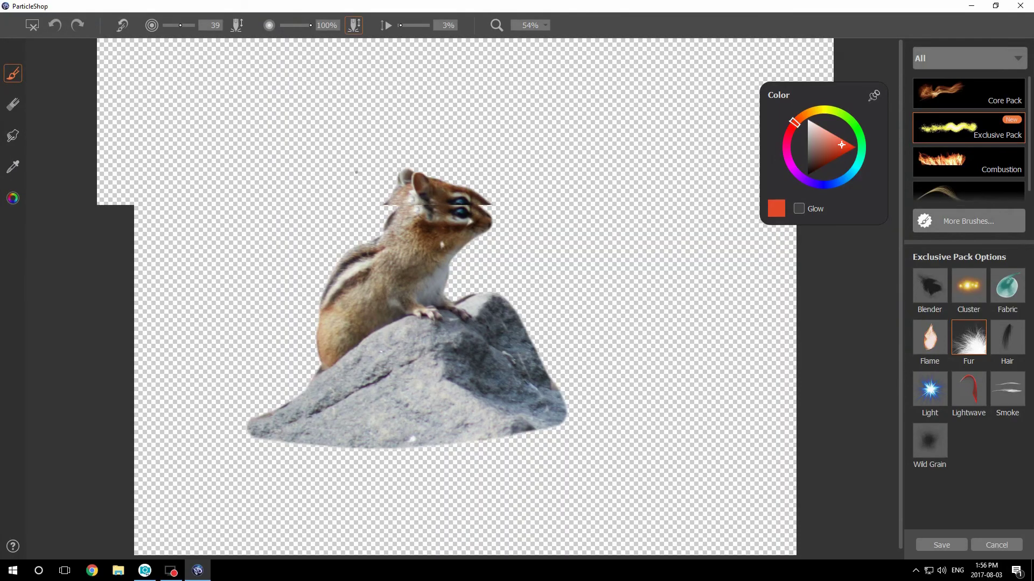
key(ctrl+plus)
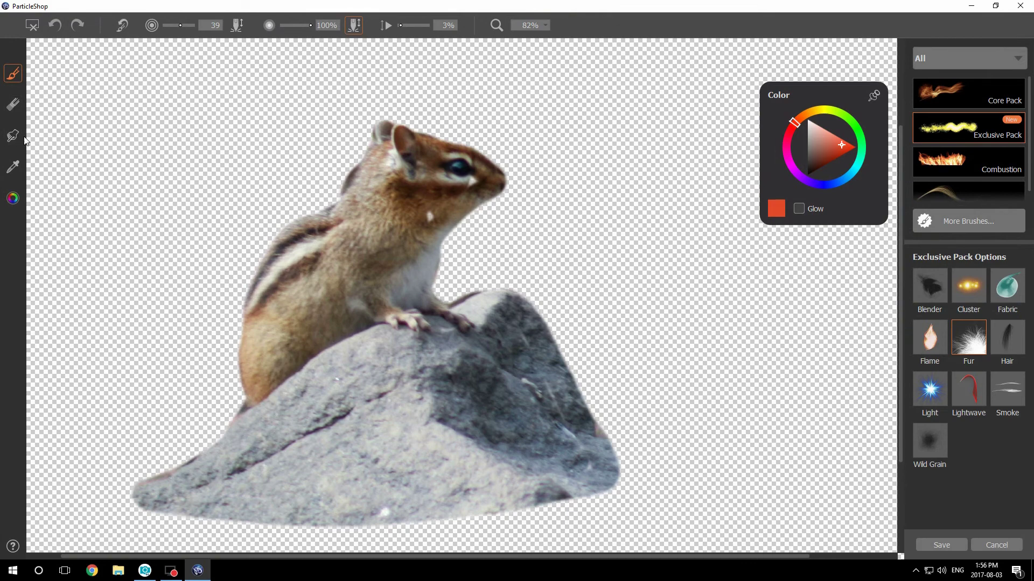
click(13, 166)
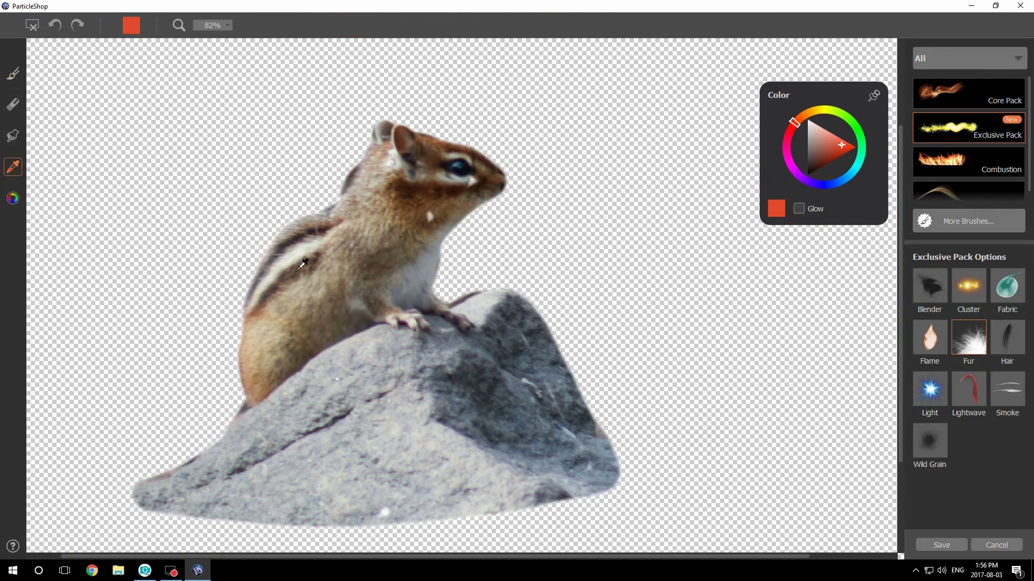
click(241, 370)
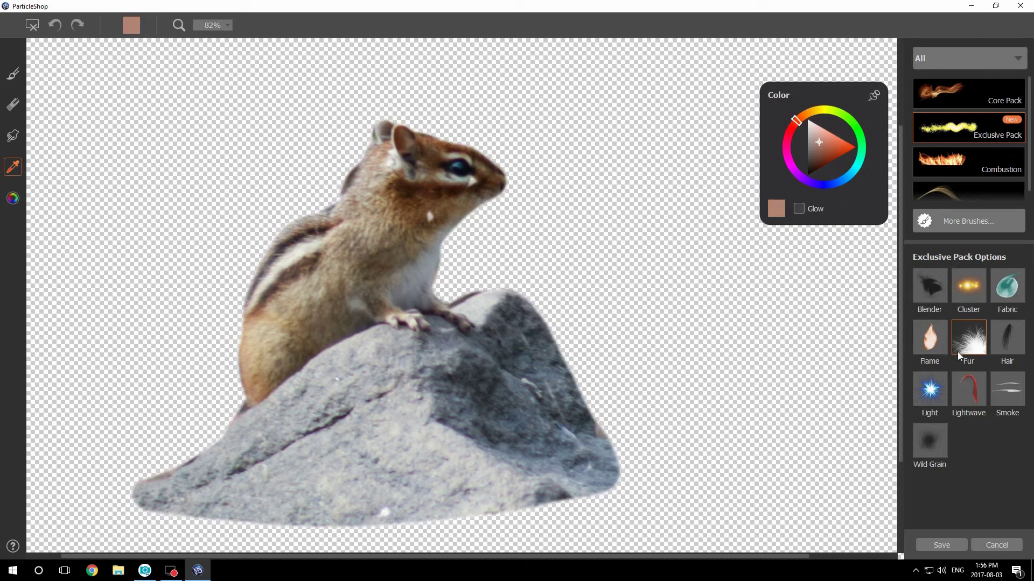
click(12, 76)
drag(181, 26, 180, 25)
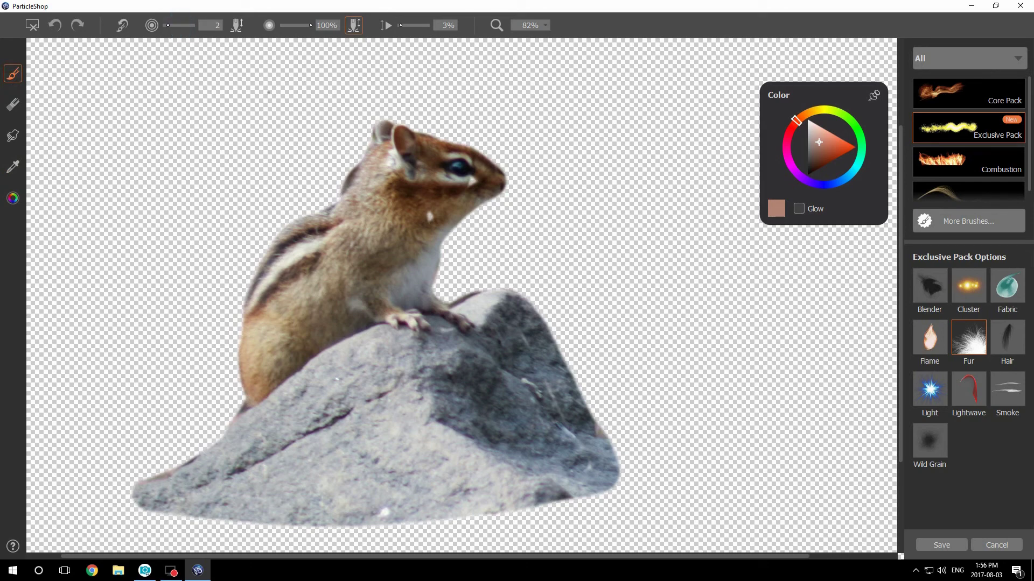
drag(243, 352, 242, 375)
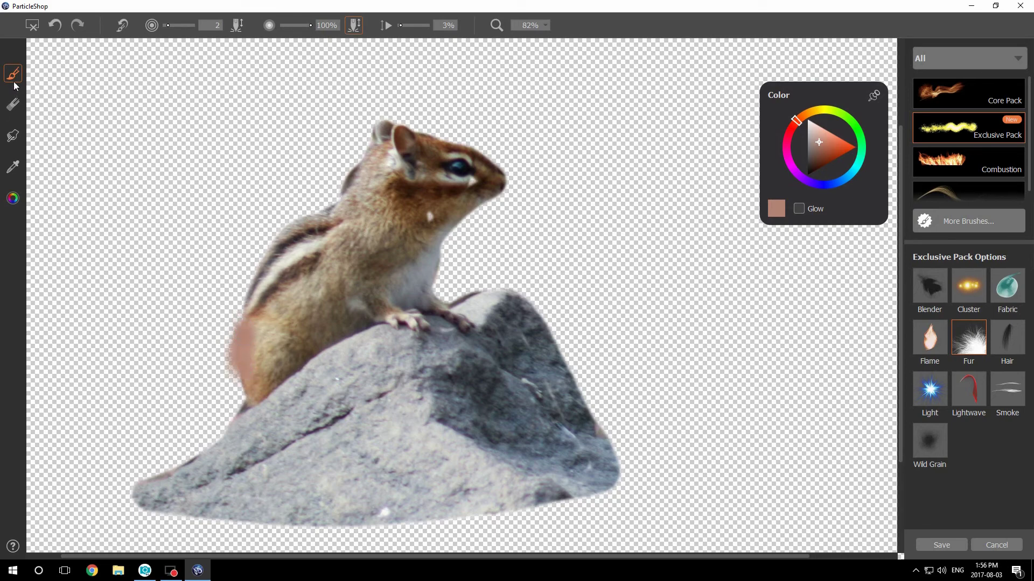
Step: Sample brown from the head, paint brown fur strokes there, and save the strokes
click(13, 166)
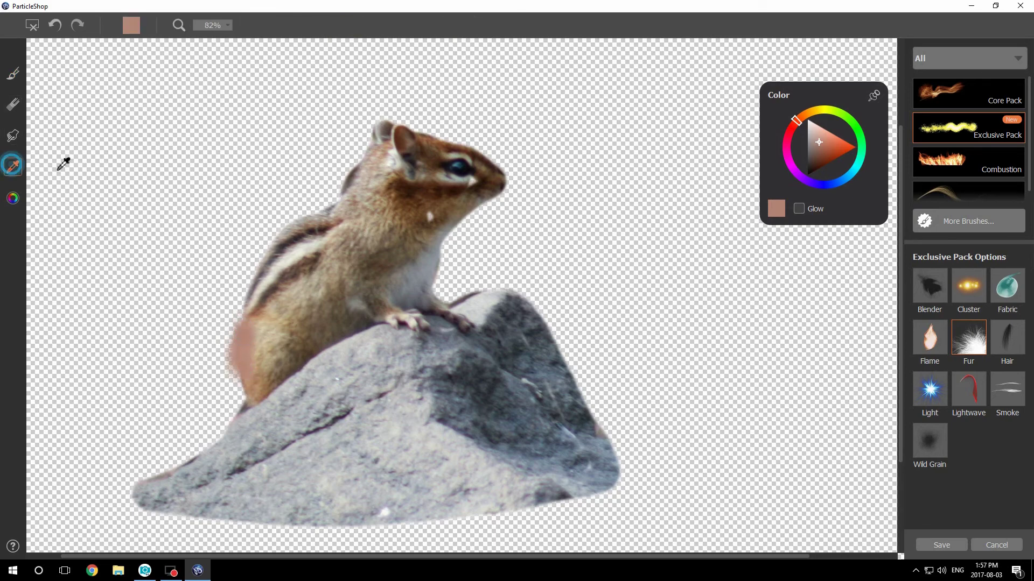
click(437, 144)
click(13, 73)
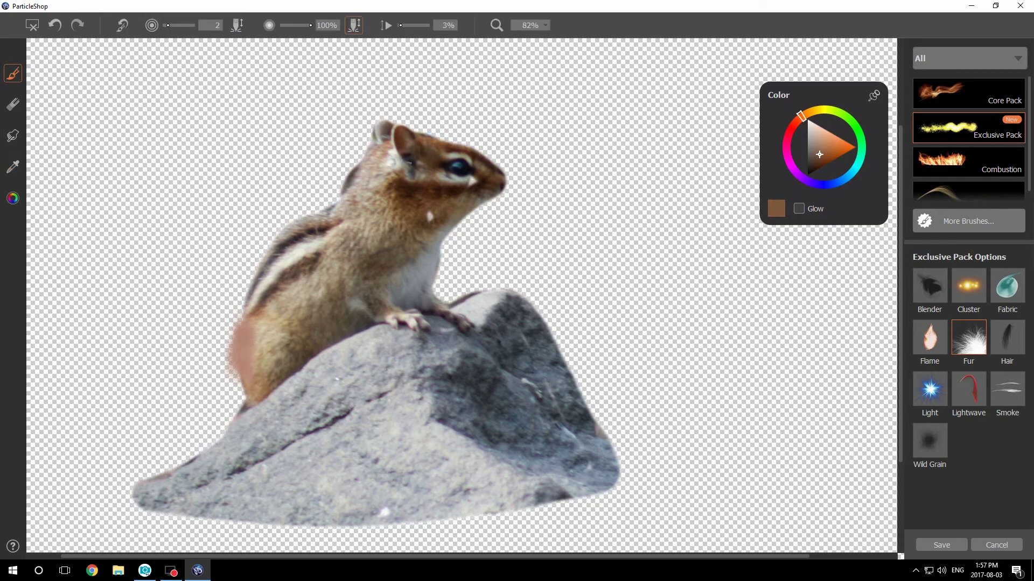
mouse_move(447, 148)
mouse_down()
mouse_move(426, 138)
mouse_move(447, 147)
mouse_move(433, 143)
mouse_move(445, 137)
mouse_up()
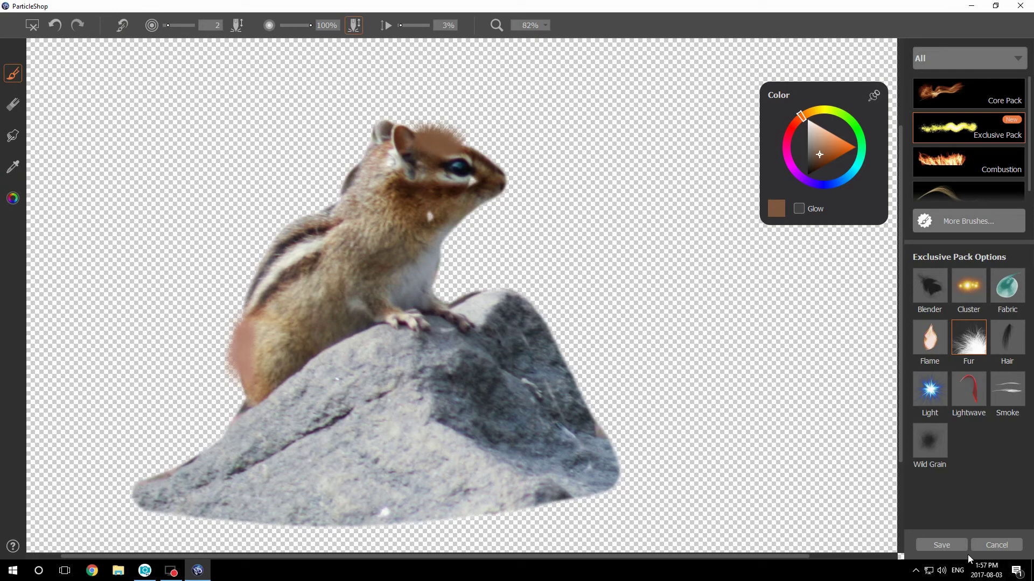
click(944, 545)
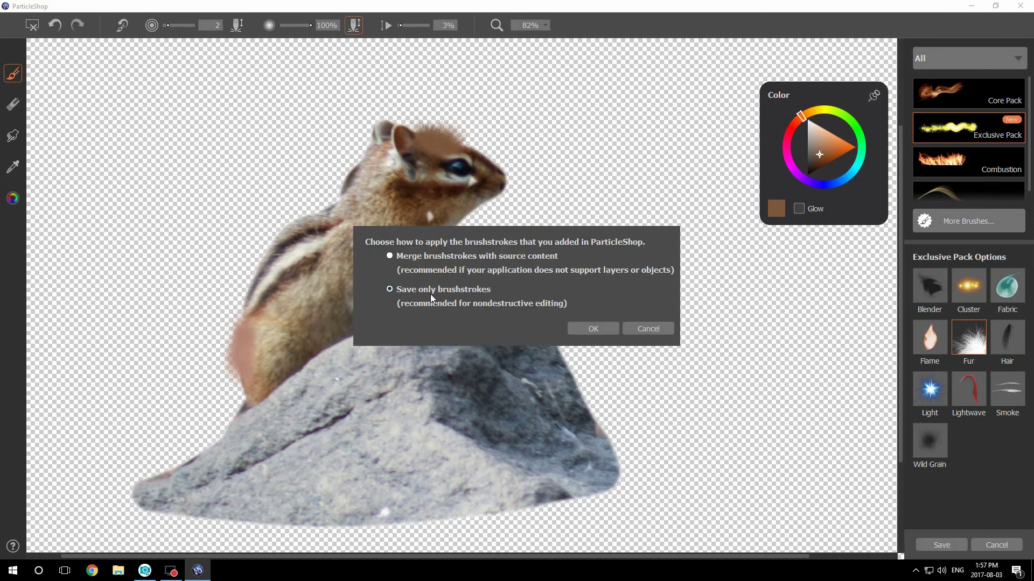
Step: Merge the fur strokes, then erase at 69% opacity to fade the haunch and head patches
click(592, 329)
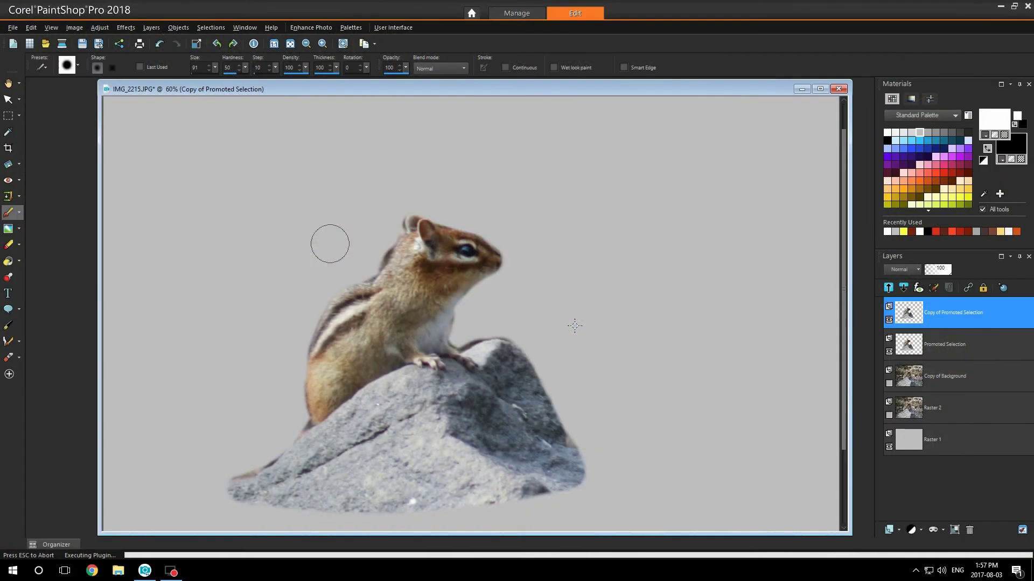
scroll(365, 331, up, 1)
scroll(366, 331, up, 1)
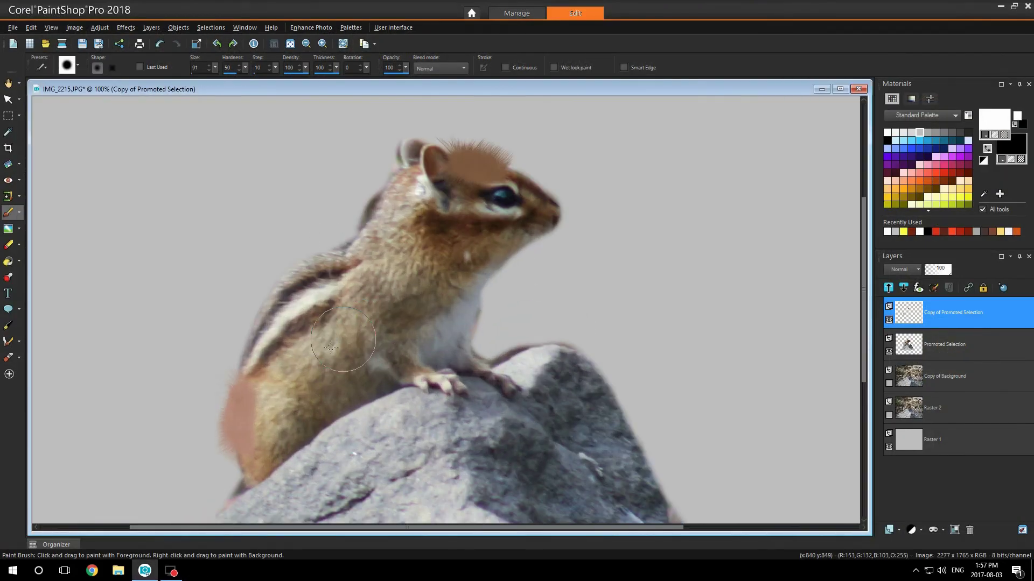
click(8, 244)
mouse_move(276, 418)
mouse_down()
mouse_move(261, 396)
mouse_move(254, 411)
mouse_up()
click(332, 66)
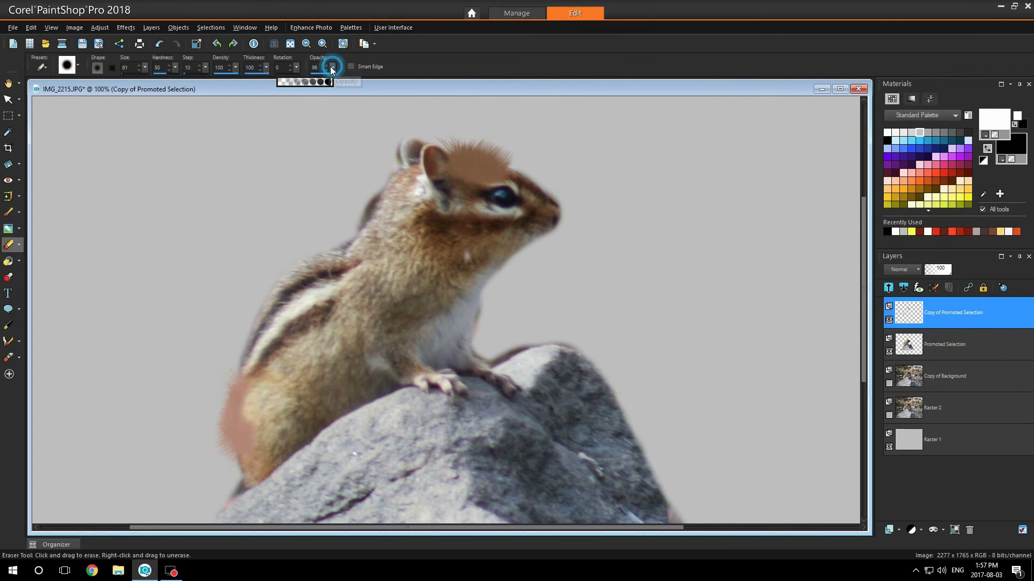
drag(333, 81, 317, 81)
drag(242, 428, 256, 390)
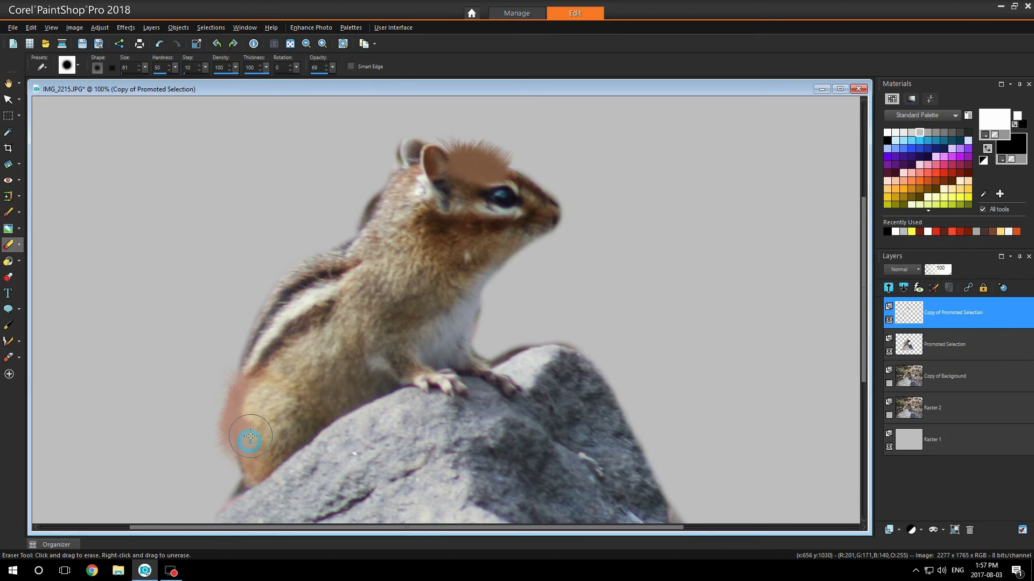
mouse_move(452, 190)
mouse_down()
mouse_move(461, 173)
mouse_move(489, 173)
mouse_move(460, 169)
mouse_up()
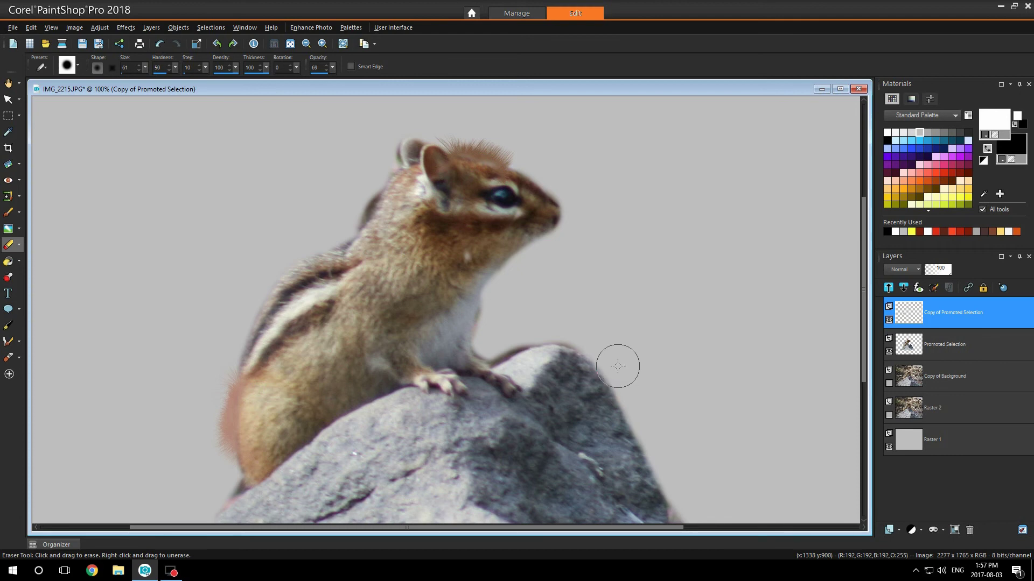
Step: Smudge the fur edges, undoing the head smudge, then erase the left edge and thin the head fur
click(8, 229)
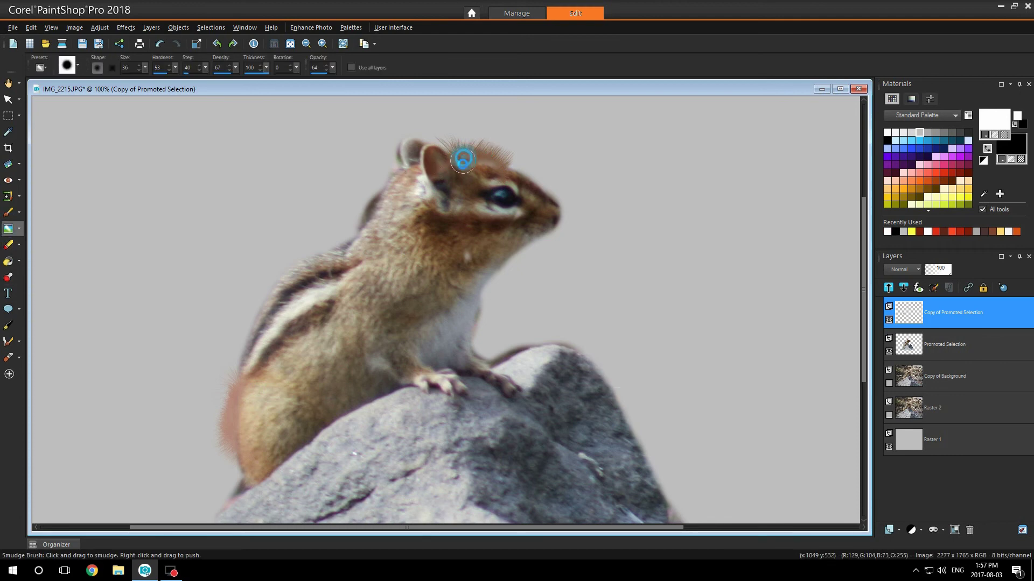
mouse_move(462, 159)
mouse_down()
mouse_move(487, 162)
mouse_move(477, 162)
mouse_up()
key(ctrl+z)
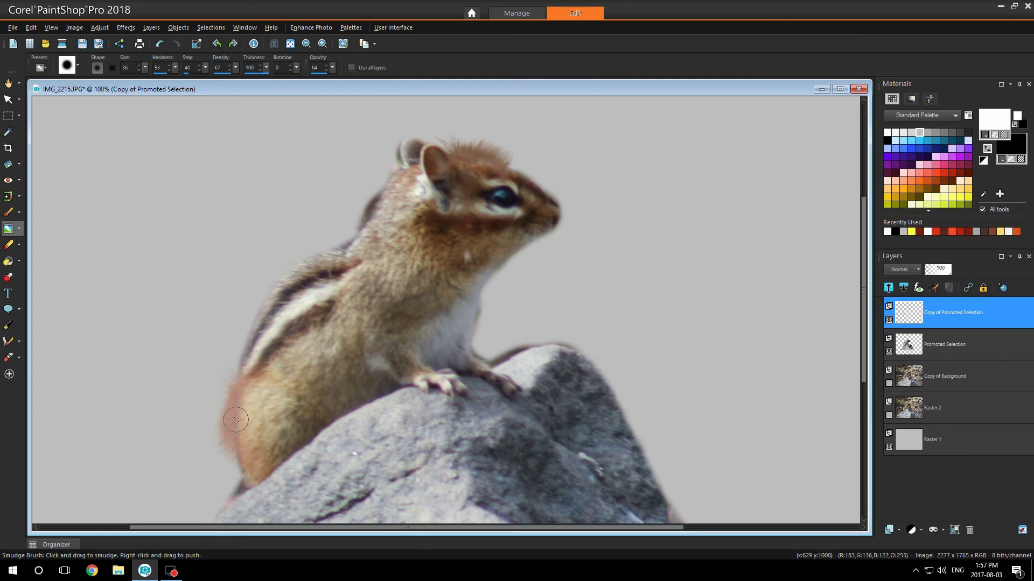
drag(237, 430, 239, 436)
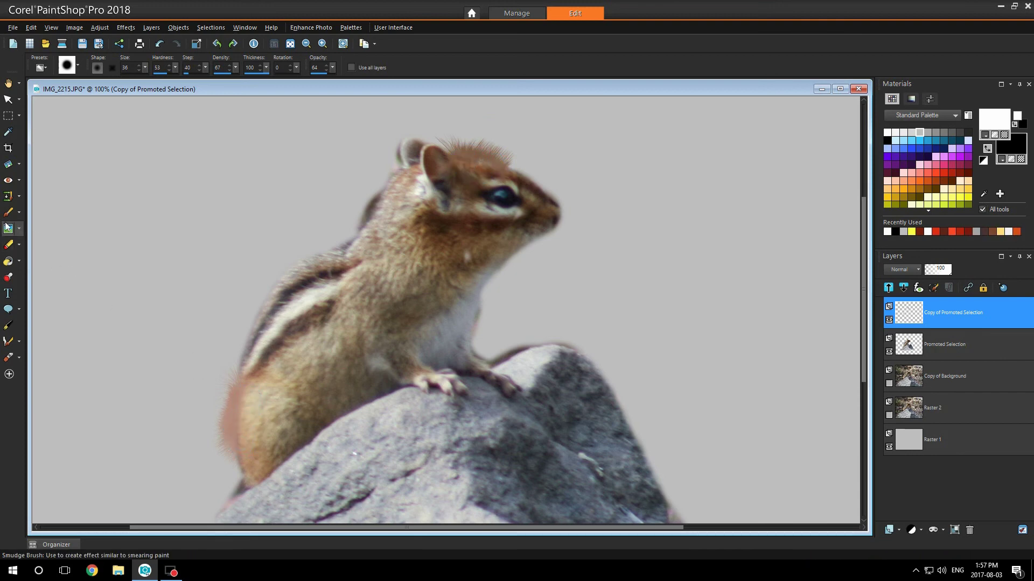
click(8, 244)
drag(204, 428, 215, 426)
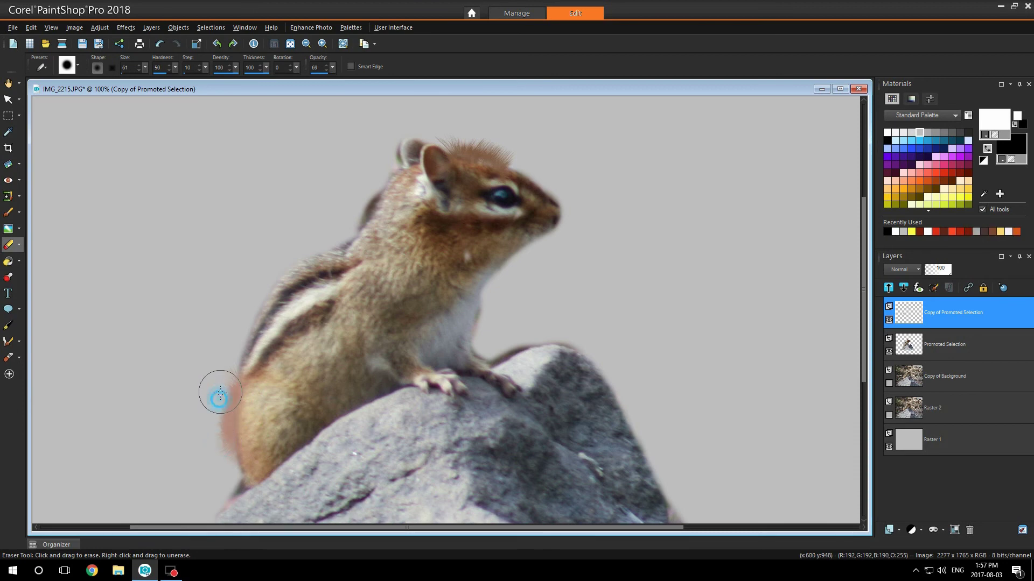
drag(216, 428, 219, 443)
drag(450, 162, 461, 161)
Step: Nudge the retouched top cutout layer a few pixels with the Move tool
click(9, 99)
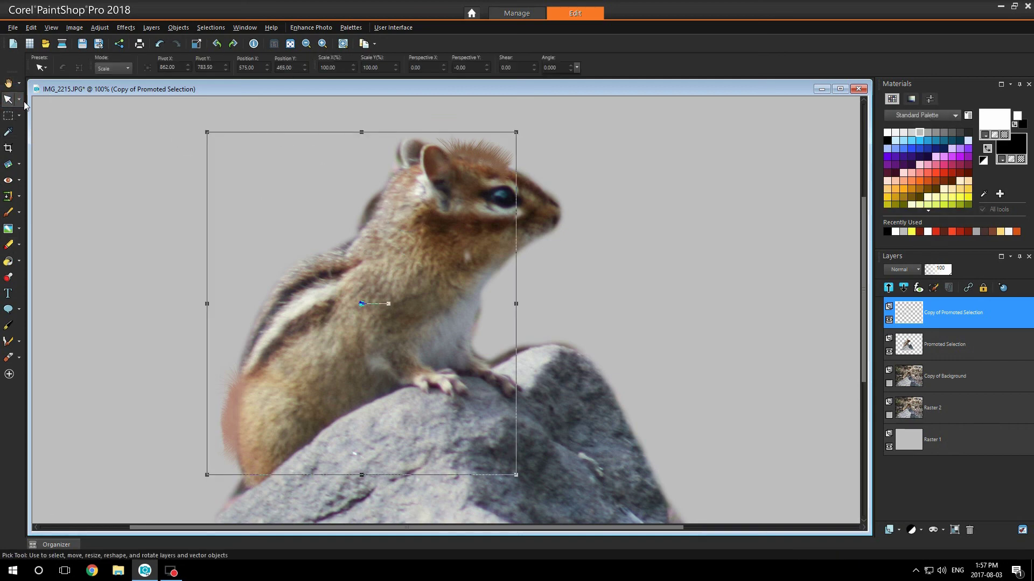
click(19, 99)
click(57, 117)
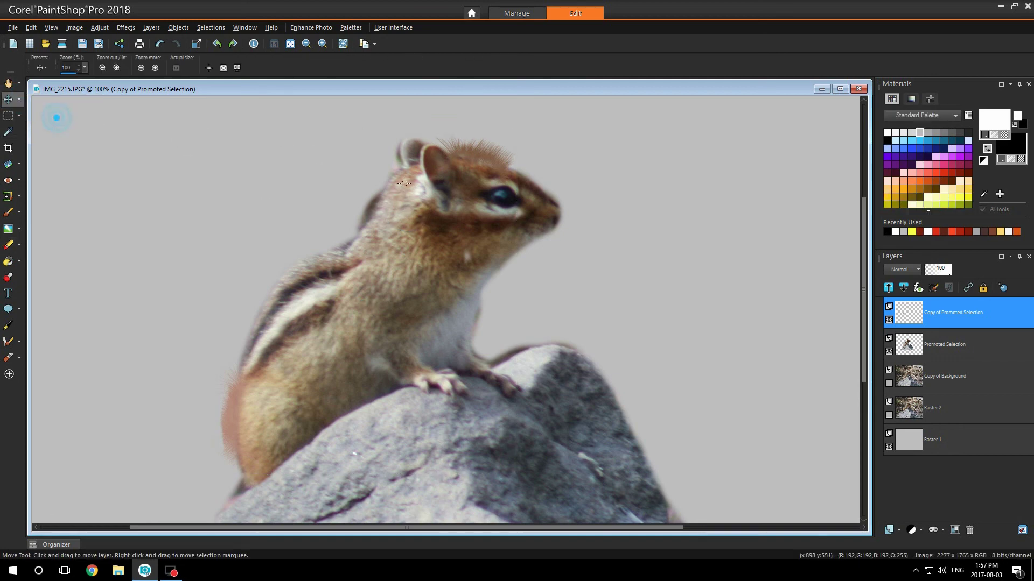
click(455, 156)
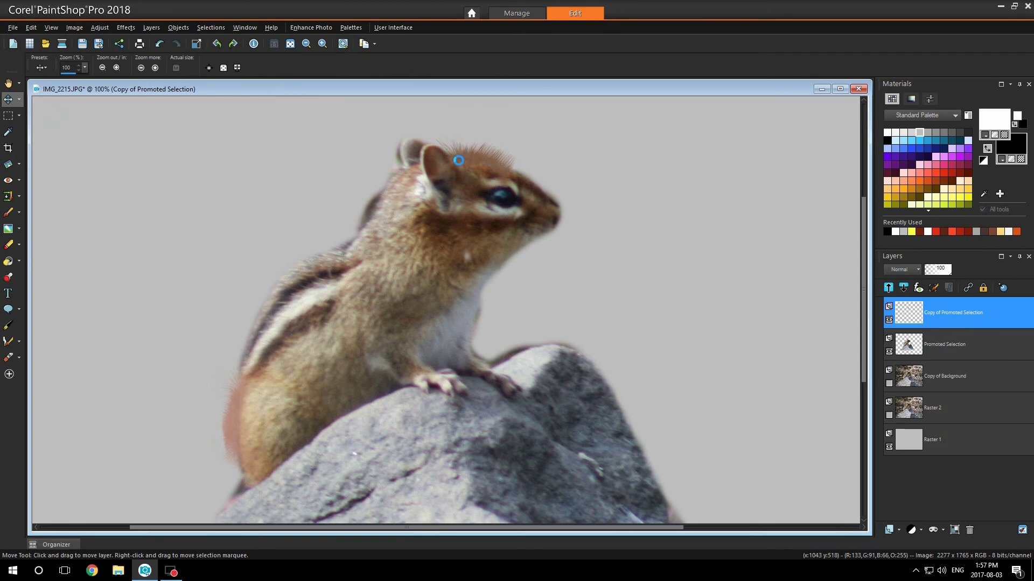
drag(458, 160, 460, 162)
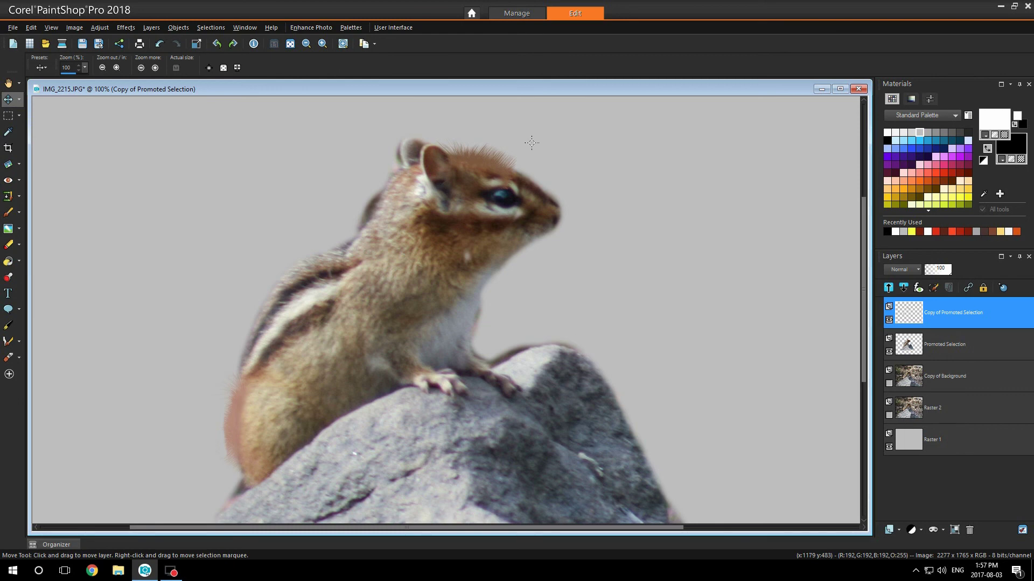
scroll(532, 143, down, 4)
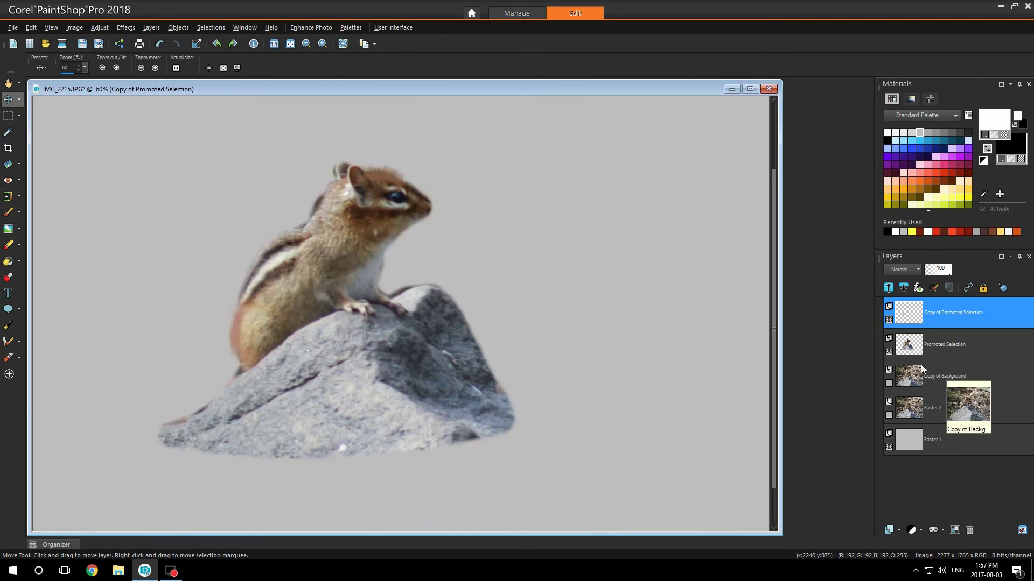
Step: Make the Copy of Background layer visible and apply a Gaussian Blur to it
click(963, 373)
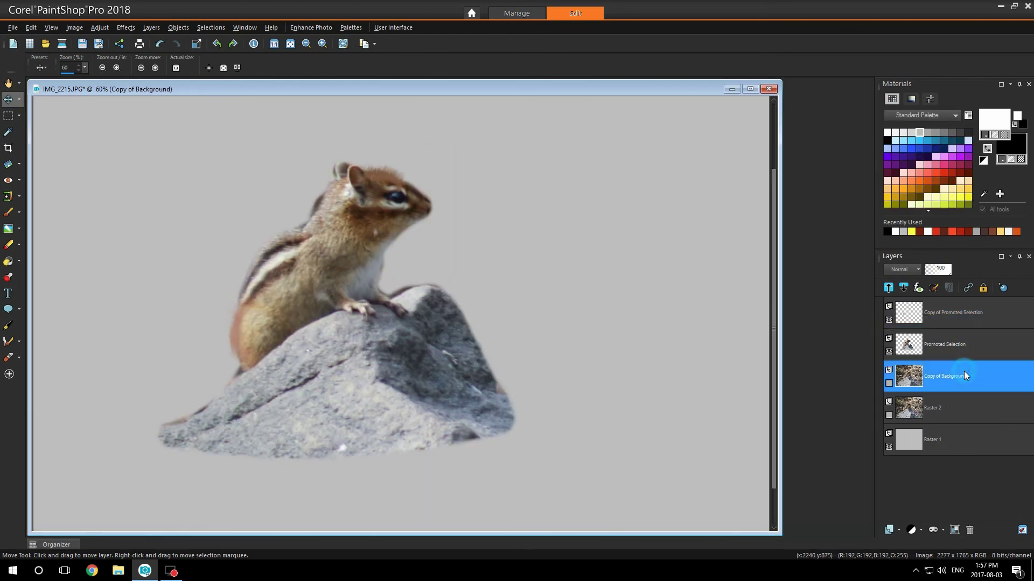
click(889, 383)
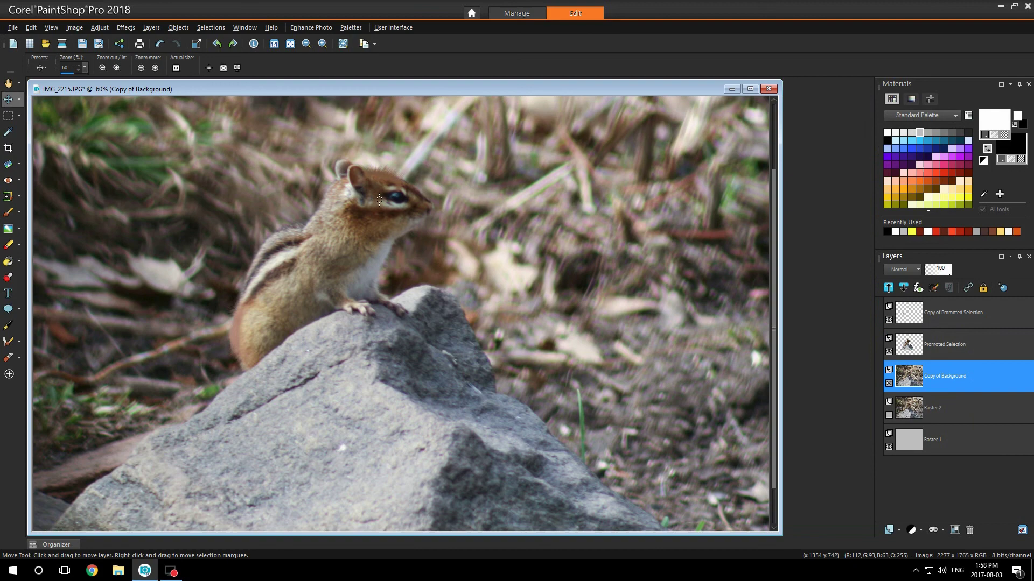
click(74, 28)
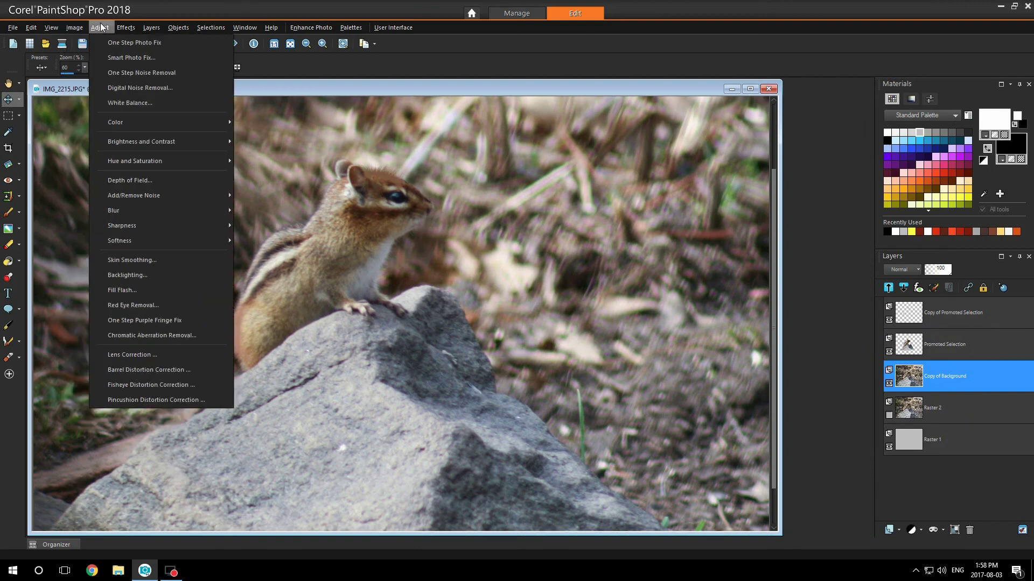
mouse_move(122, 210)
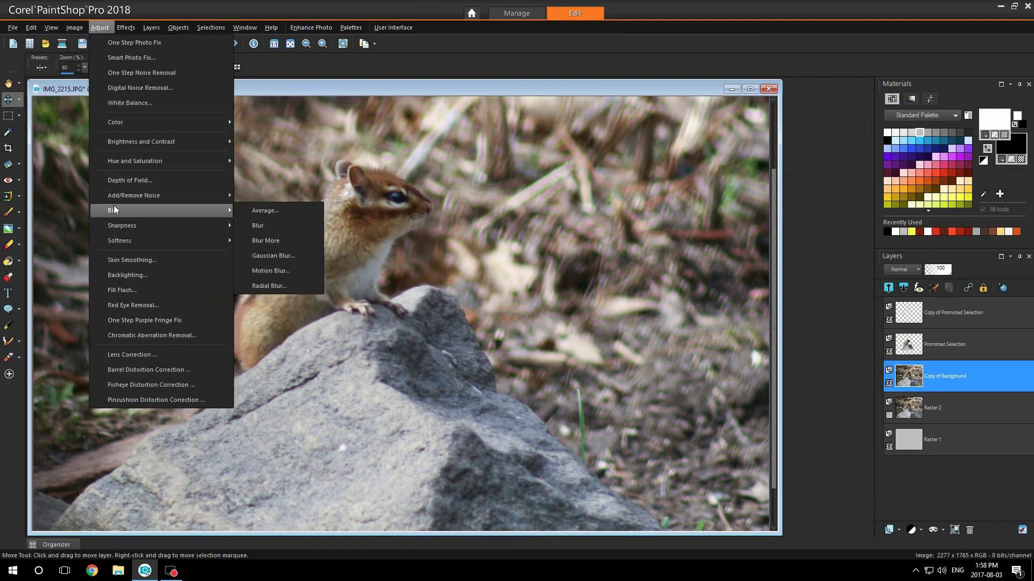
click(287, 258)
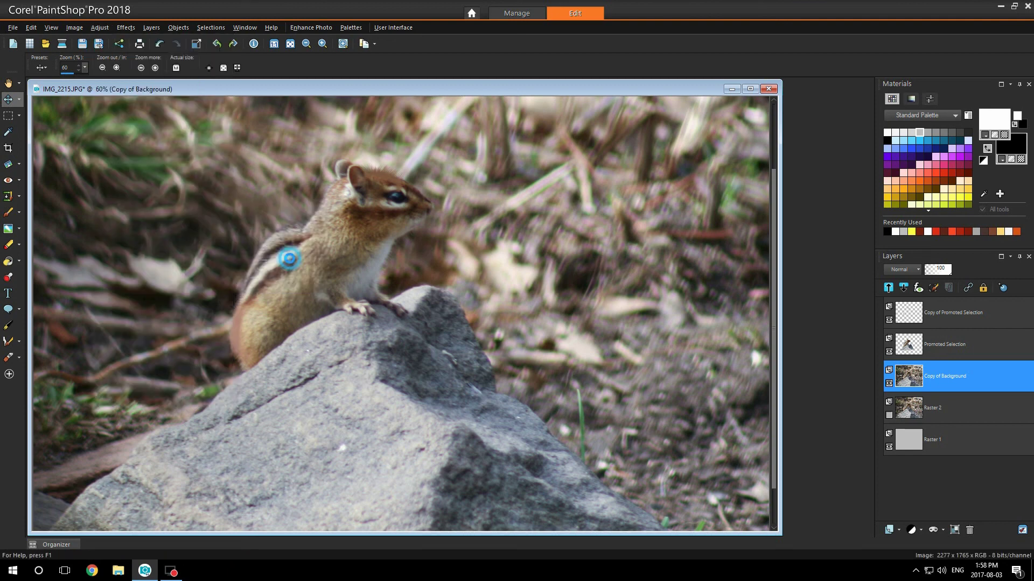
click(477, 313)
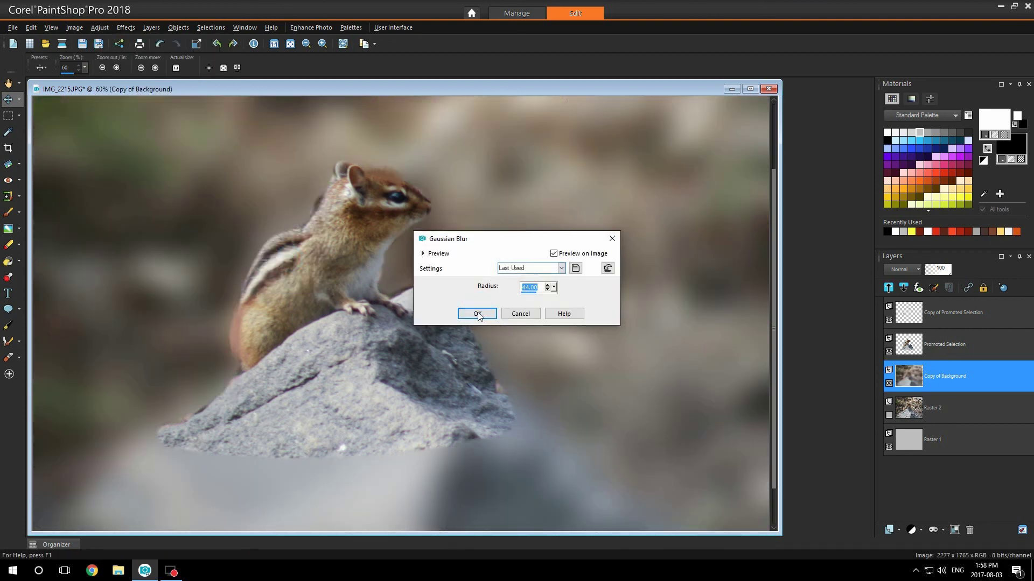
Step: Move the Promoted Selection cutout down and to the right
click(944, 344)
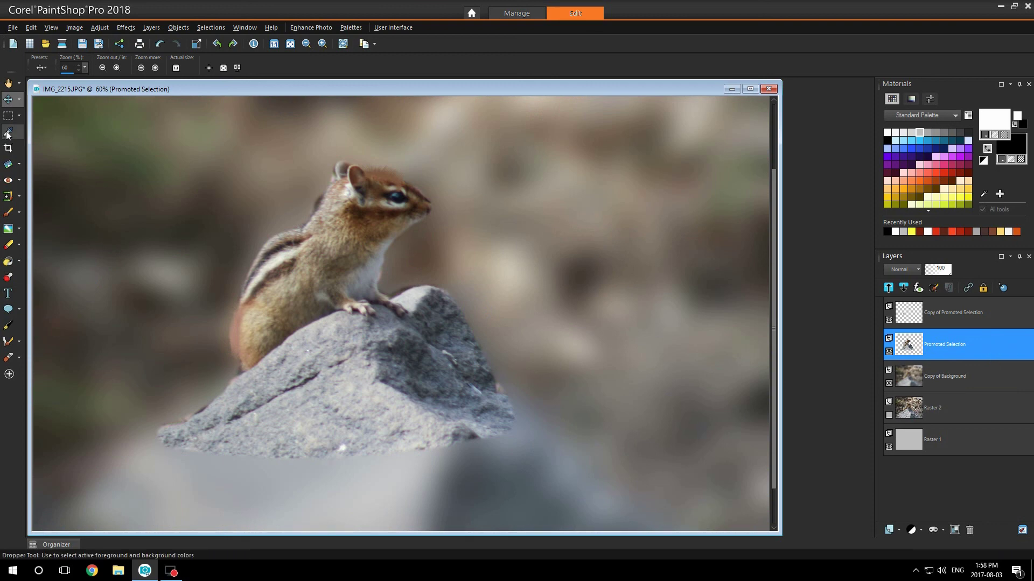
click(8, 98)
drag(315, 357, 360, 449)
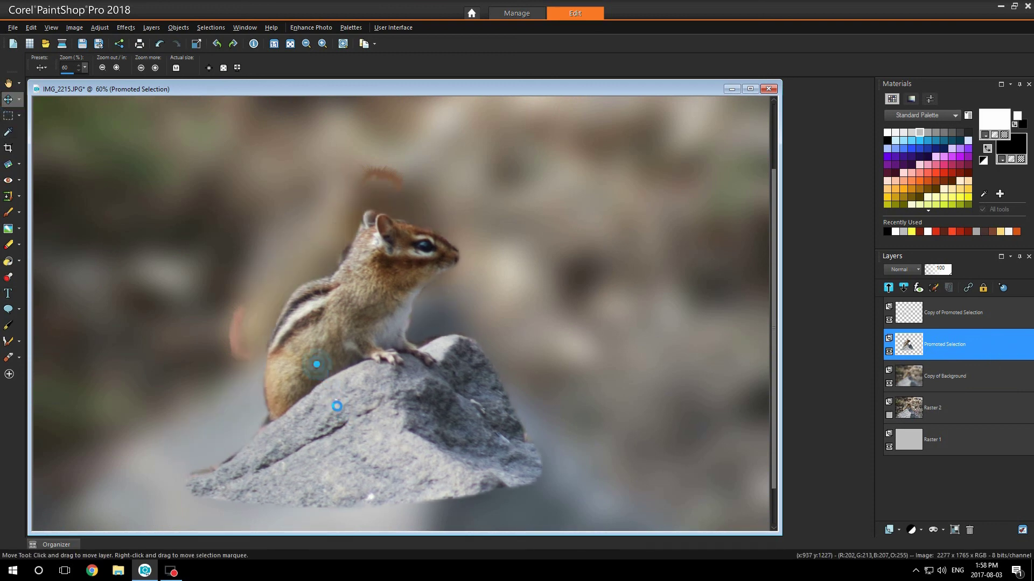
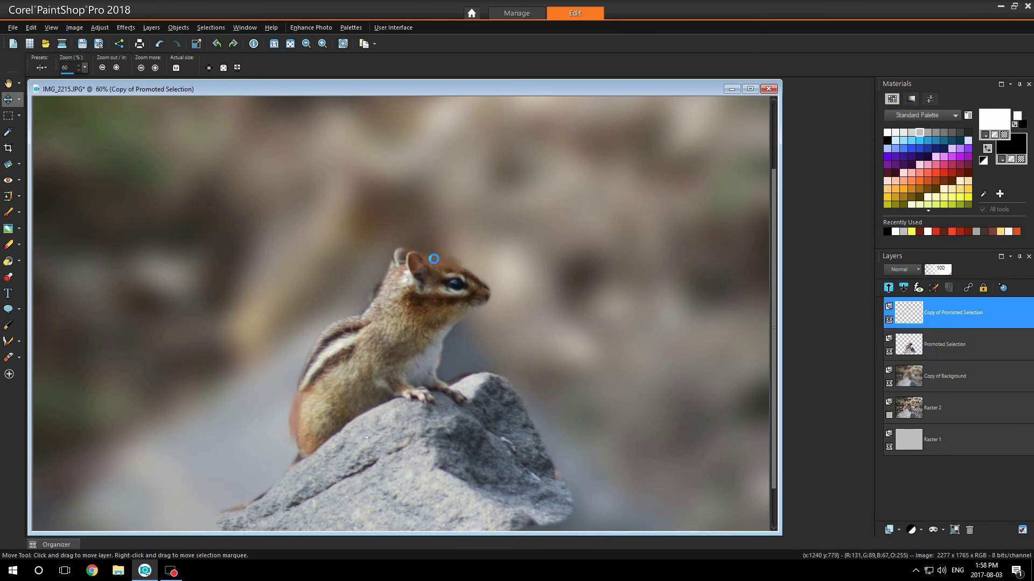
Step: Zoom the view in on the chipmunk's head and fur for close inspection
key(ctrl+alt+n)
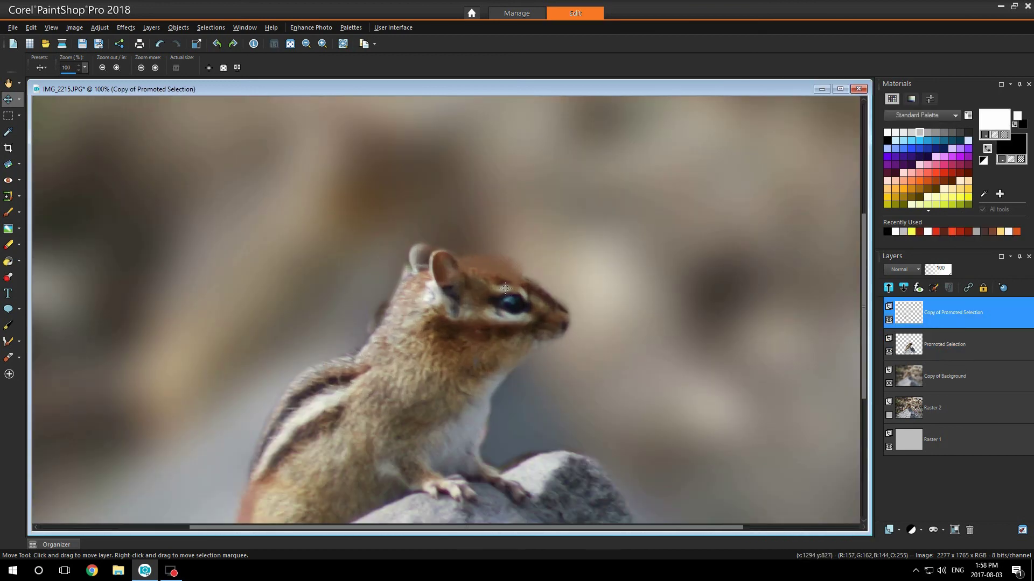
scroll(505, 288, up, 1)
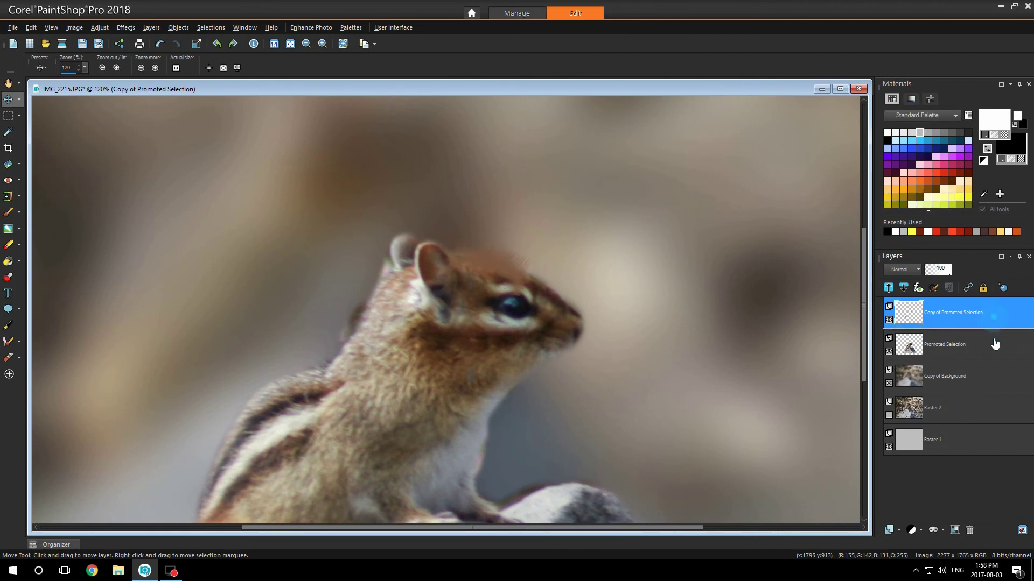
Step: Move the Copy of Promoted Selection layer beneath Promoted Selection and return to the full composite view
drag(994, 318, 994, 351)
click(513, 254)
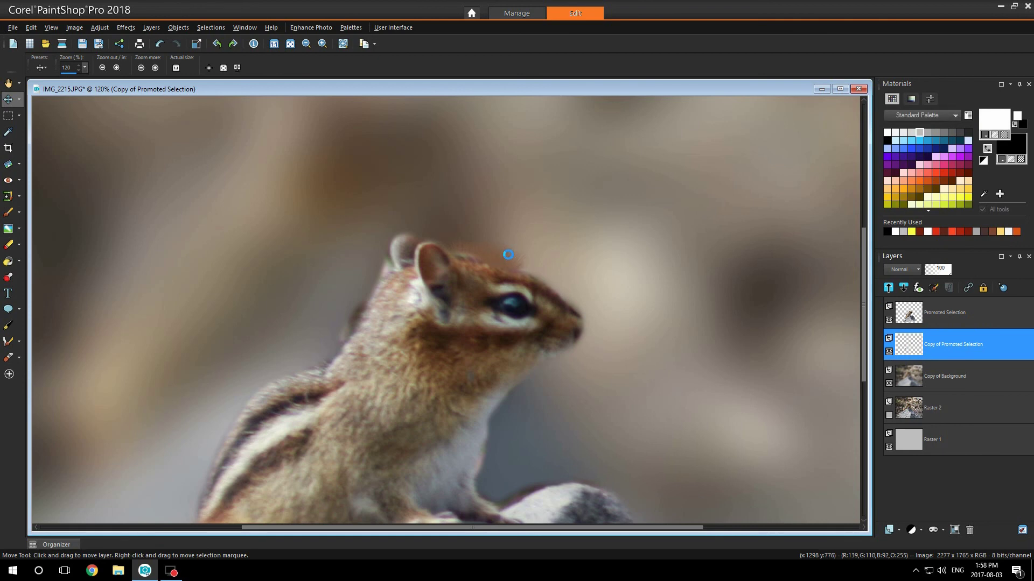
scroll(424, 313, down, 2)
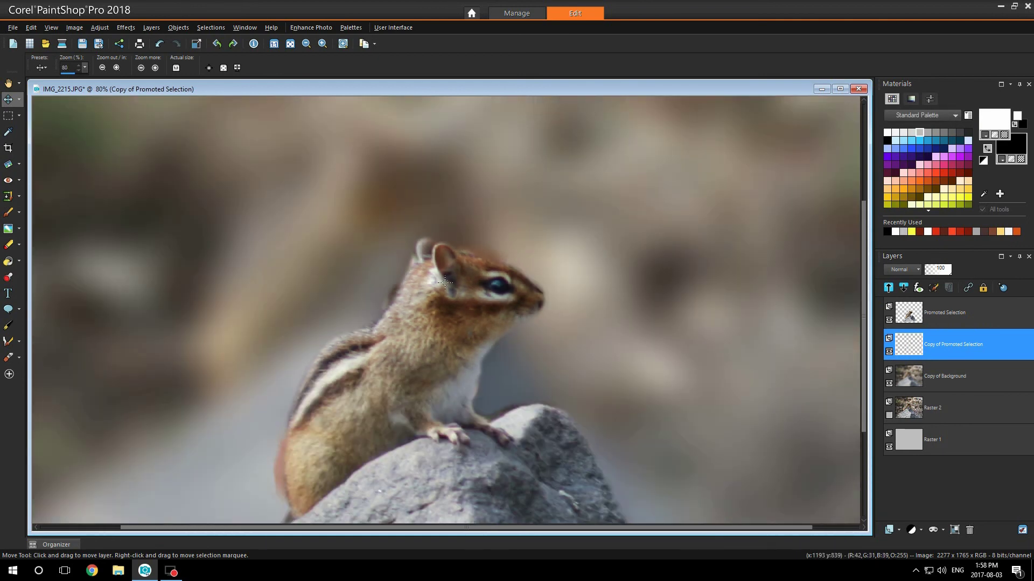
scroll(424, 314, down, 2)
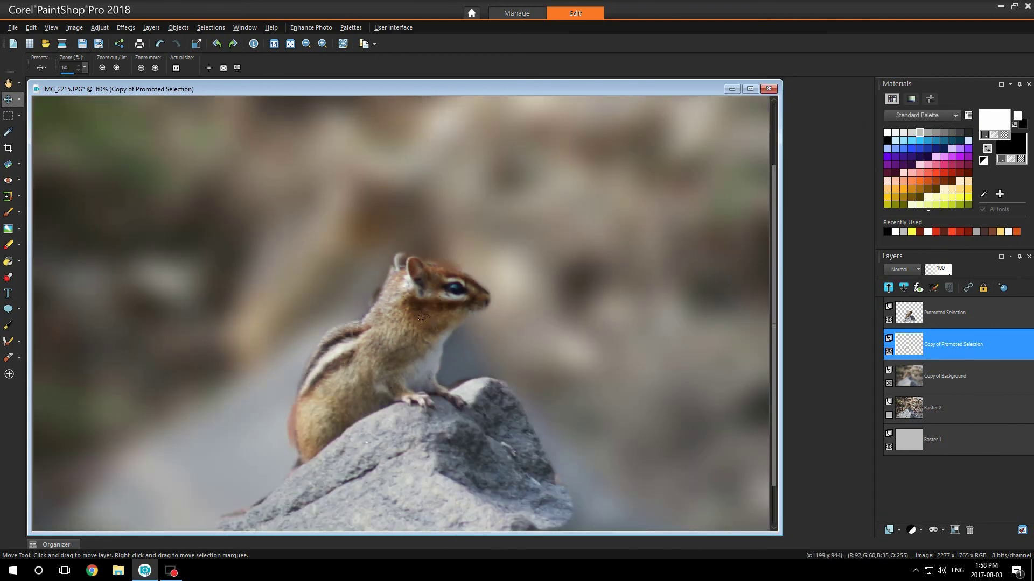